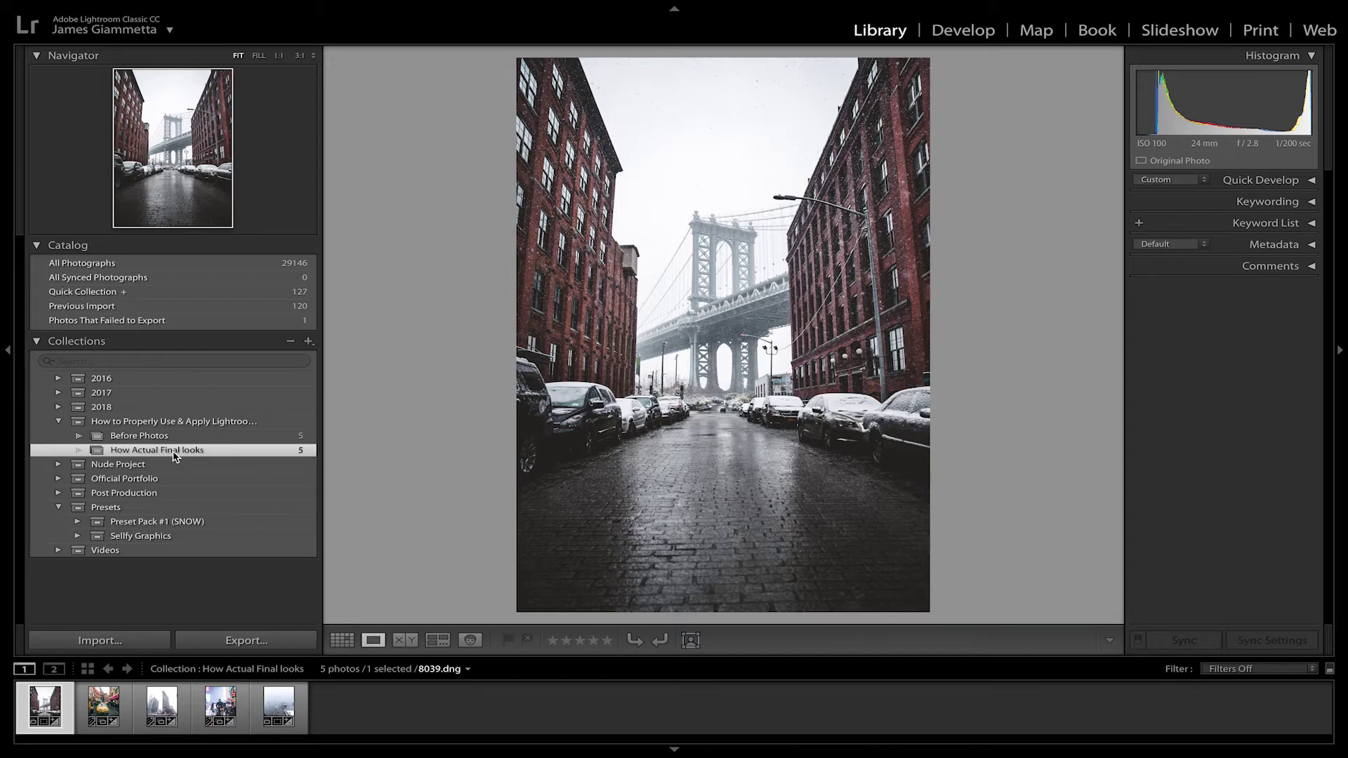
Step through the finished Flatiron, taxi-bike and highway snow photos, then open the Before Photos collection
key("Right")
key("Right")
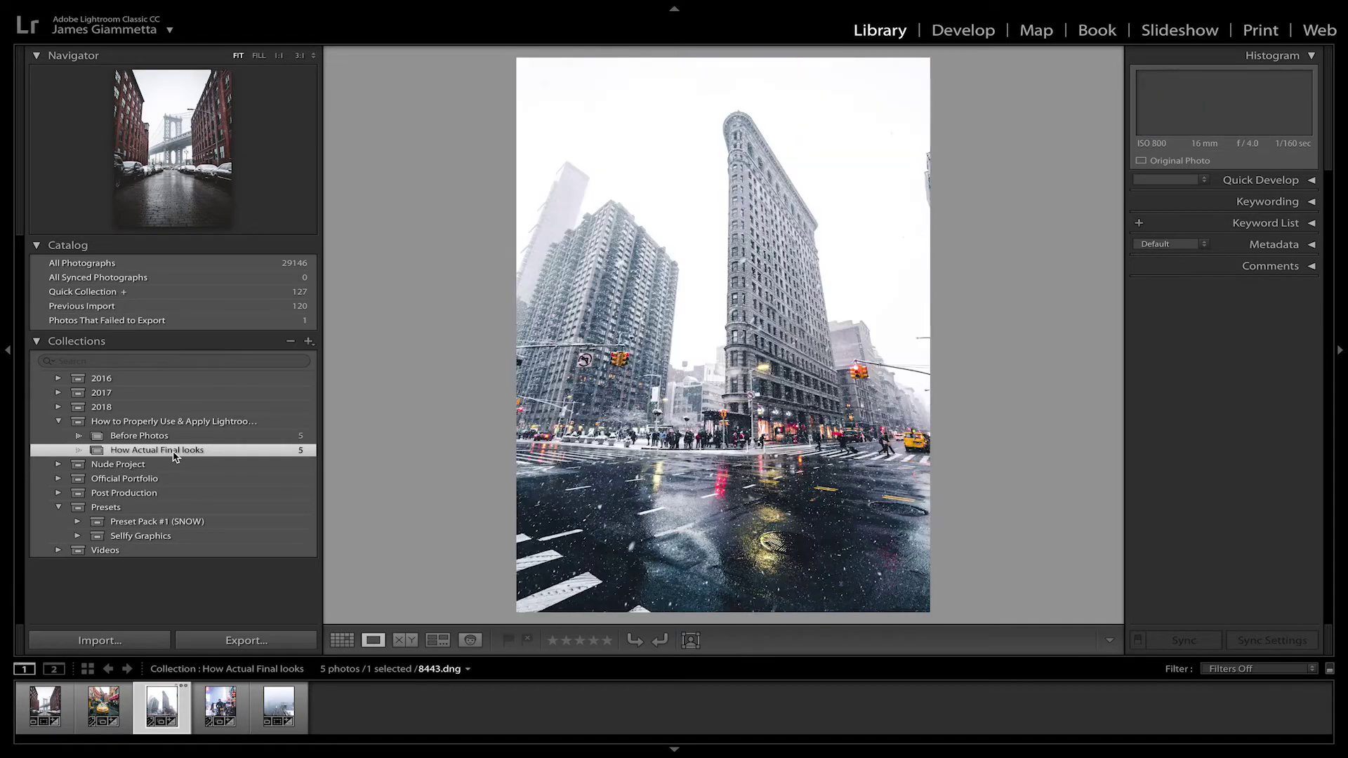
key("Right")
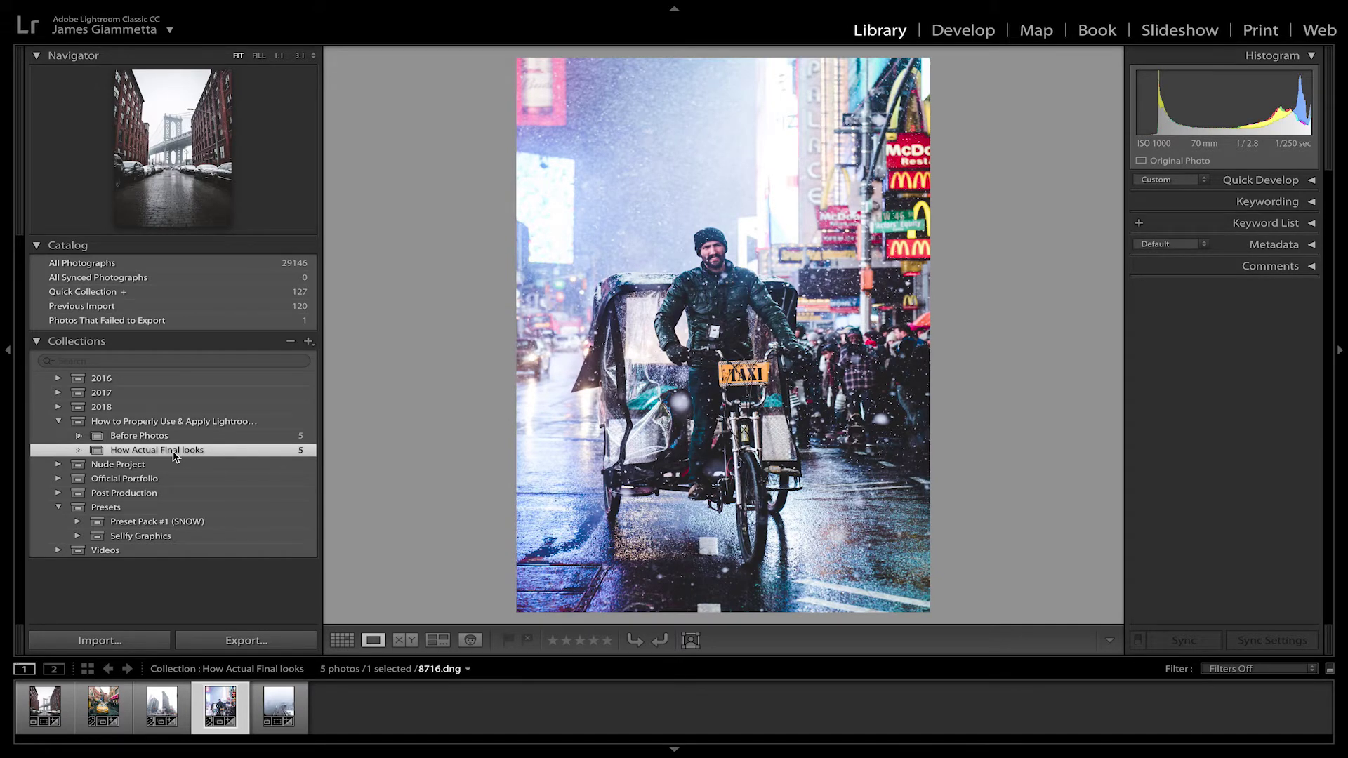
key("Right")
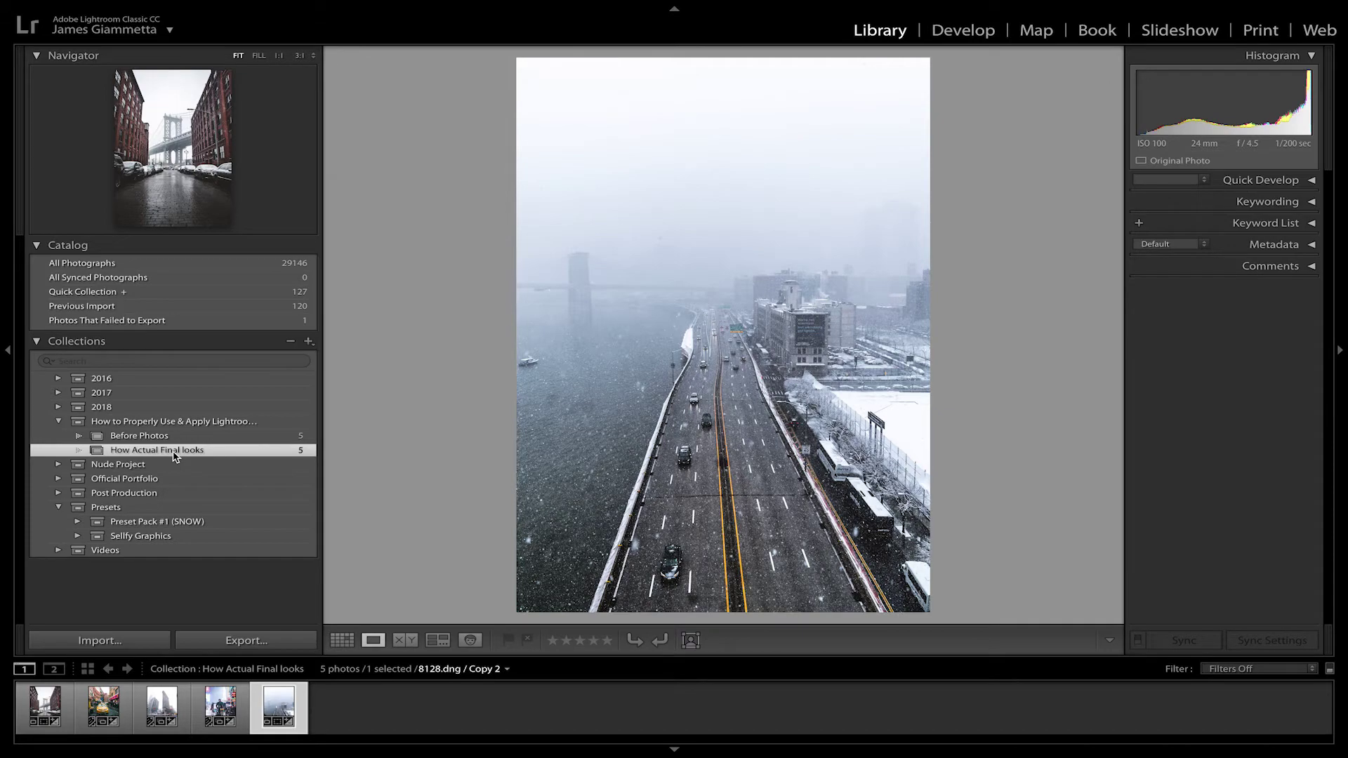
key("Left")
key("Left")
key("Right")
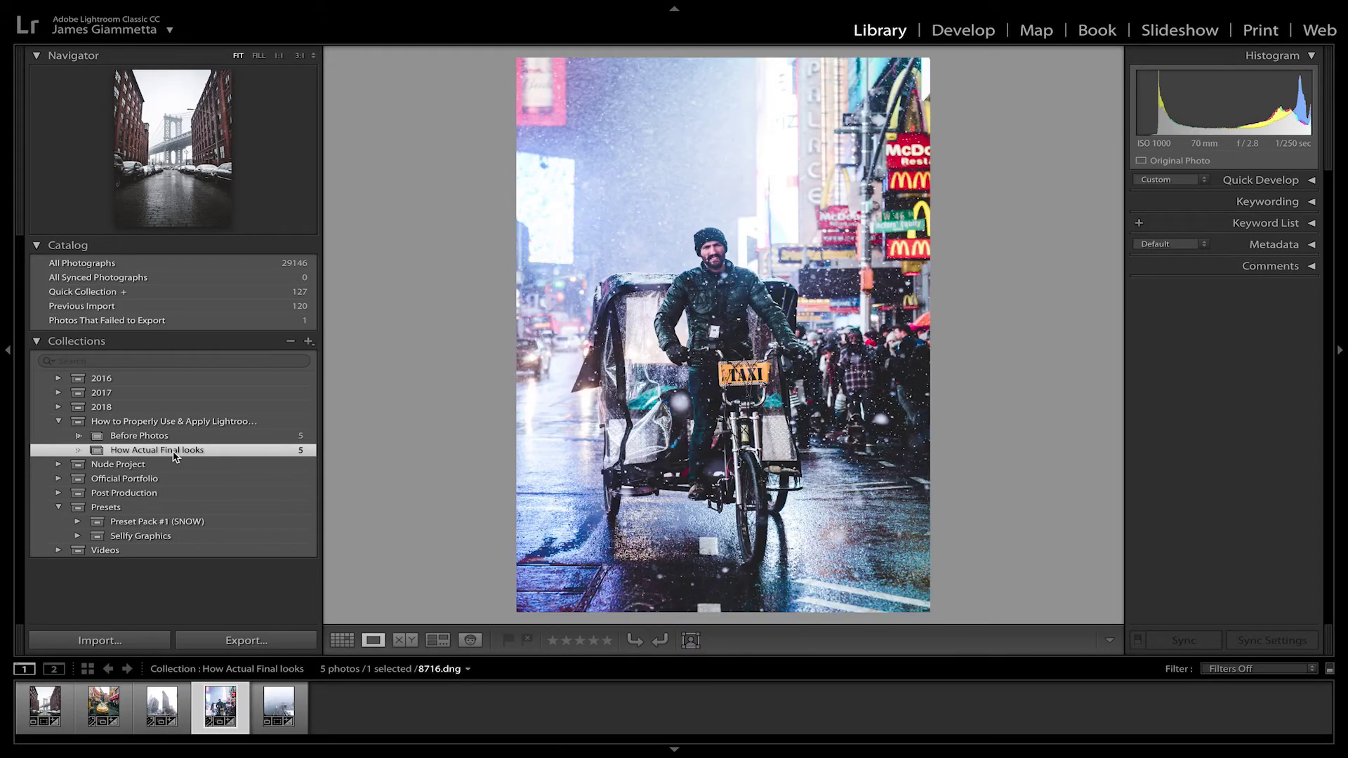
key("Left")
key("Left")
key("Left")
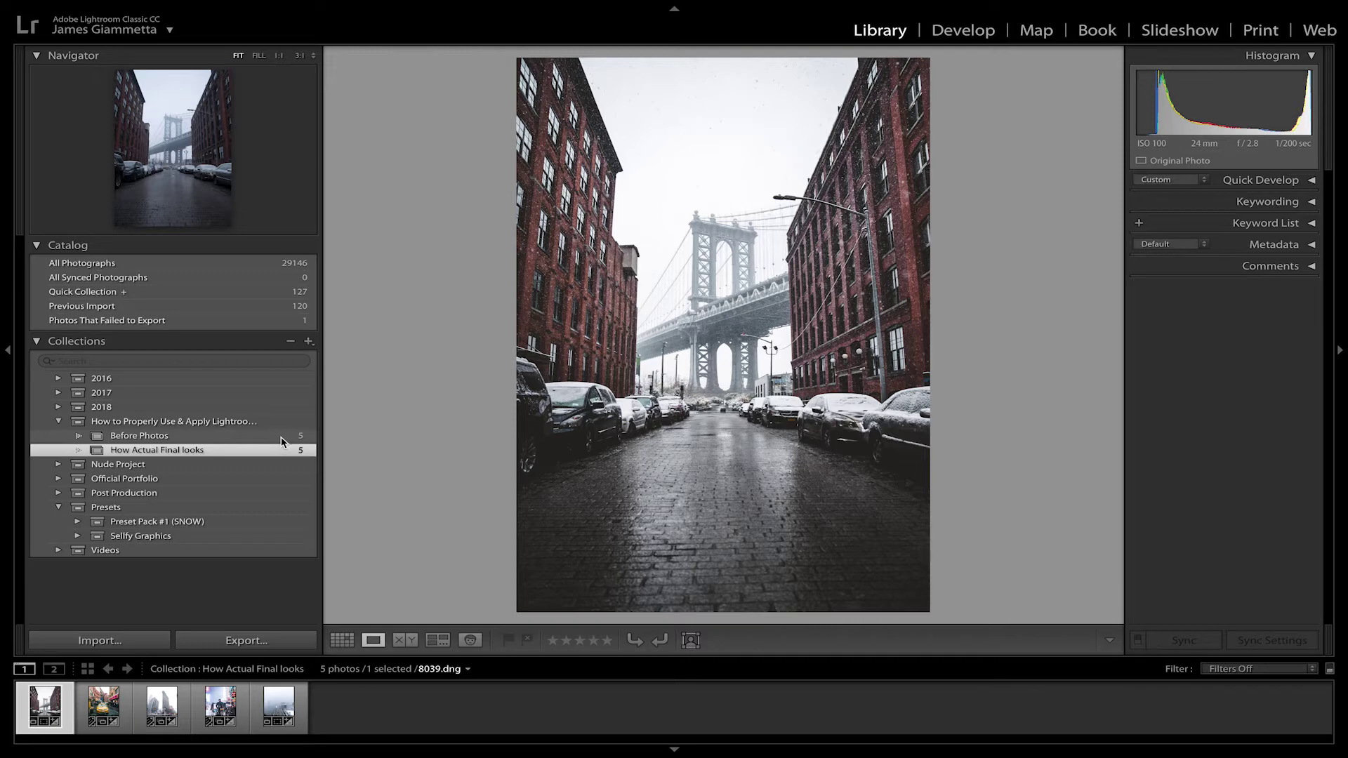
left_click(281, 437)
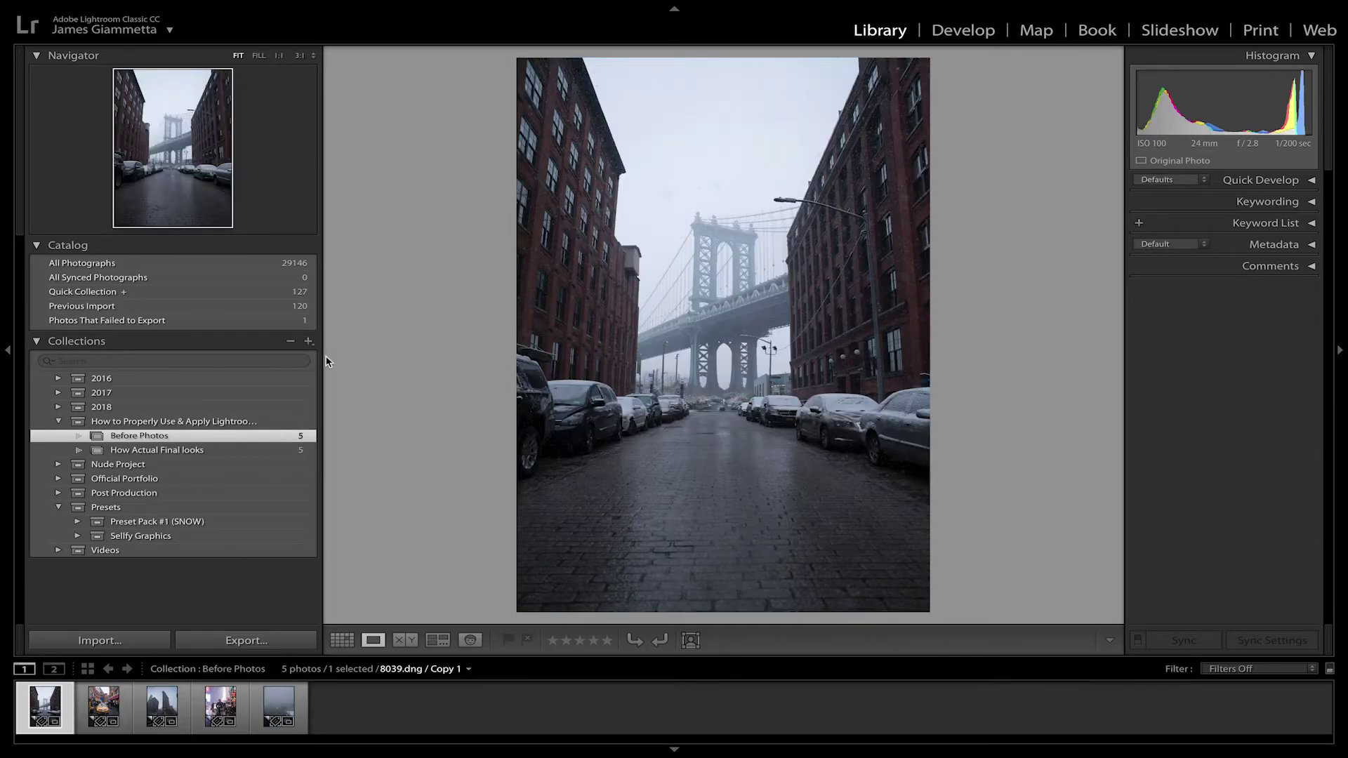
Switch to the Develop module with the unedited bridge street photo
left_click(970, 36)
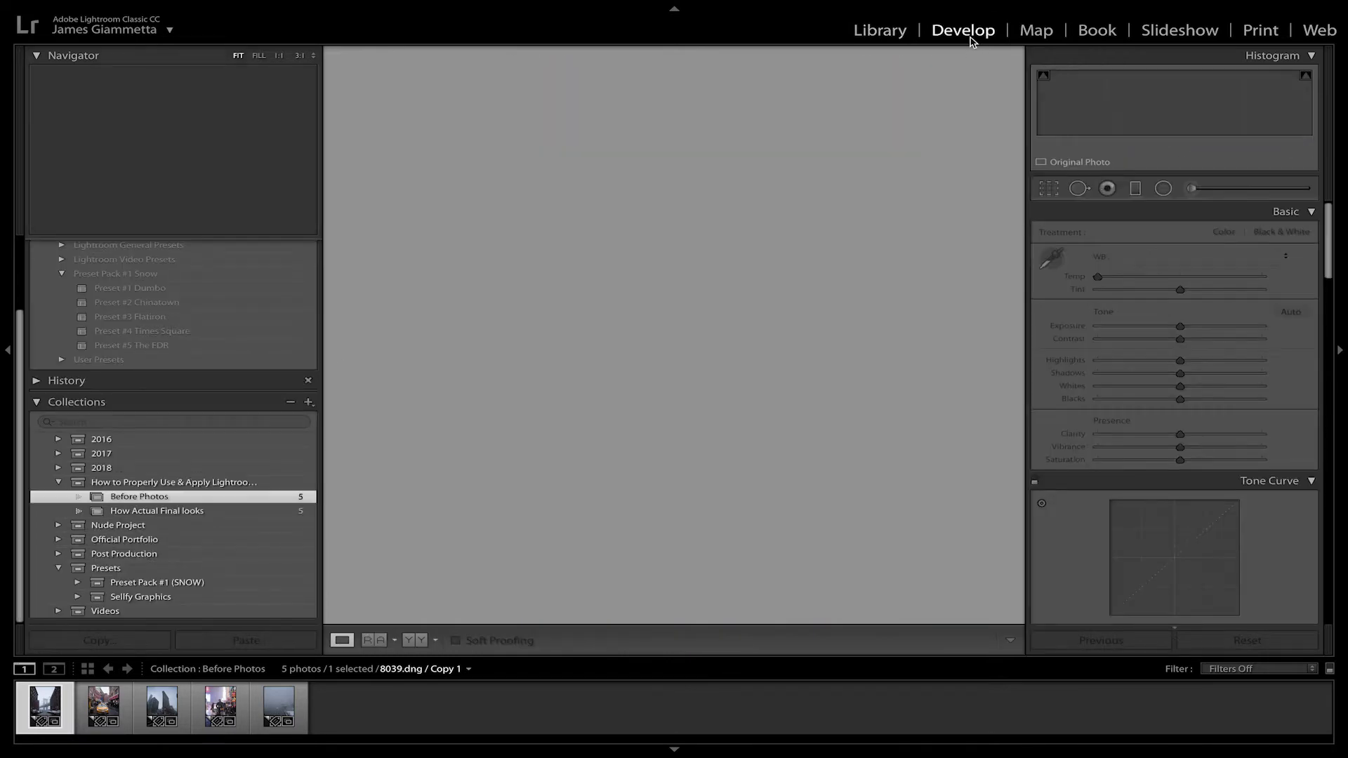
scroll(147, 310, "up", 1)
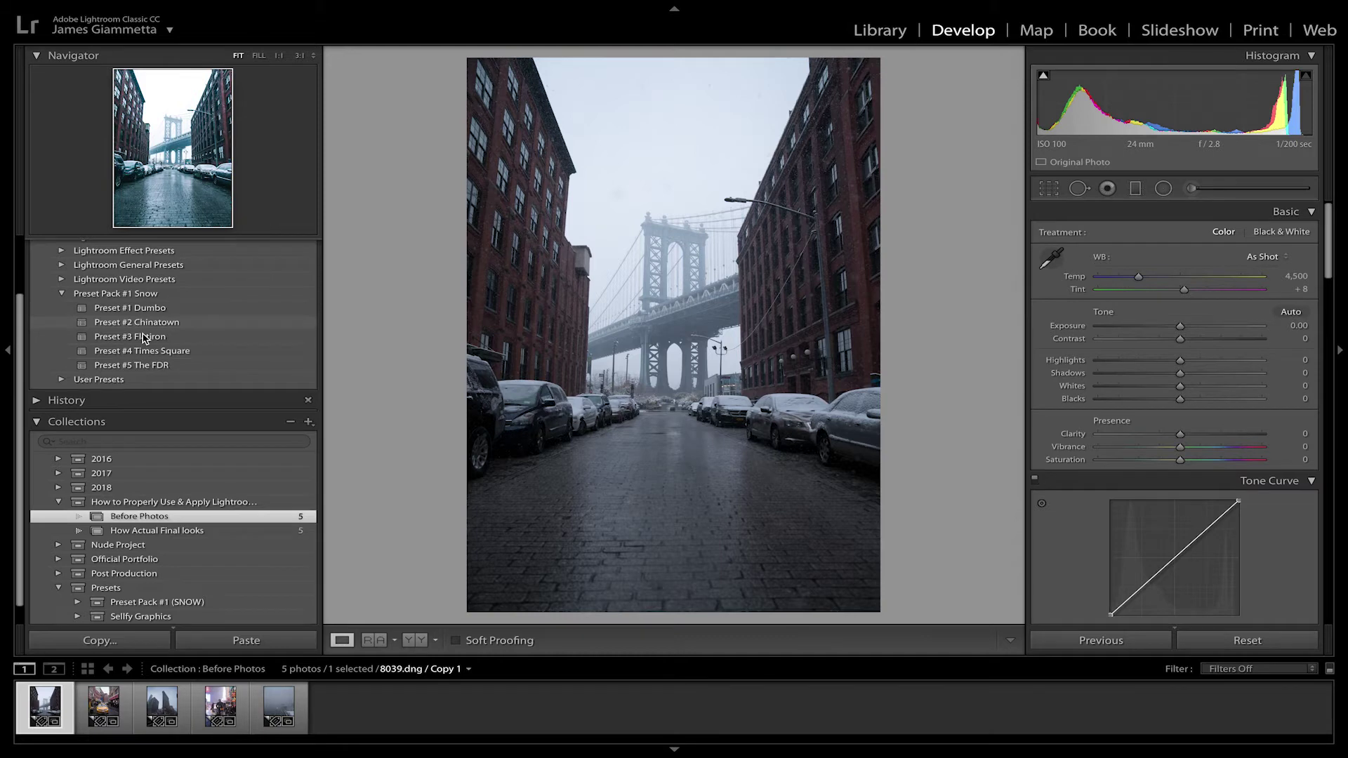
Apply Preset #1 Dumbo from Preset Pack #1 Snow and review its Contrast, Clarity, vignette and Dehaze settings
left_click(182, 310)
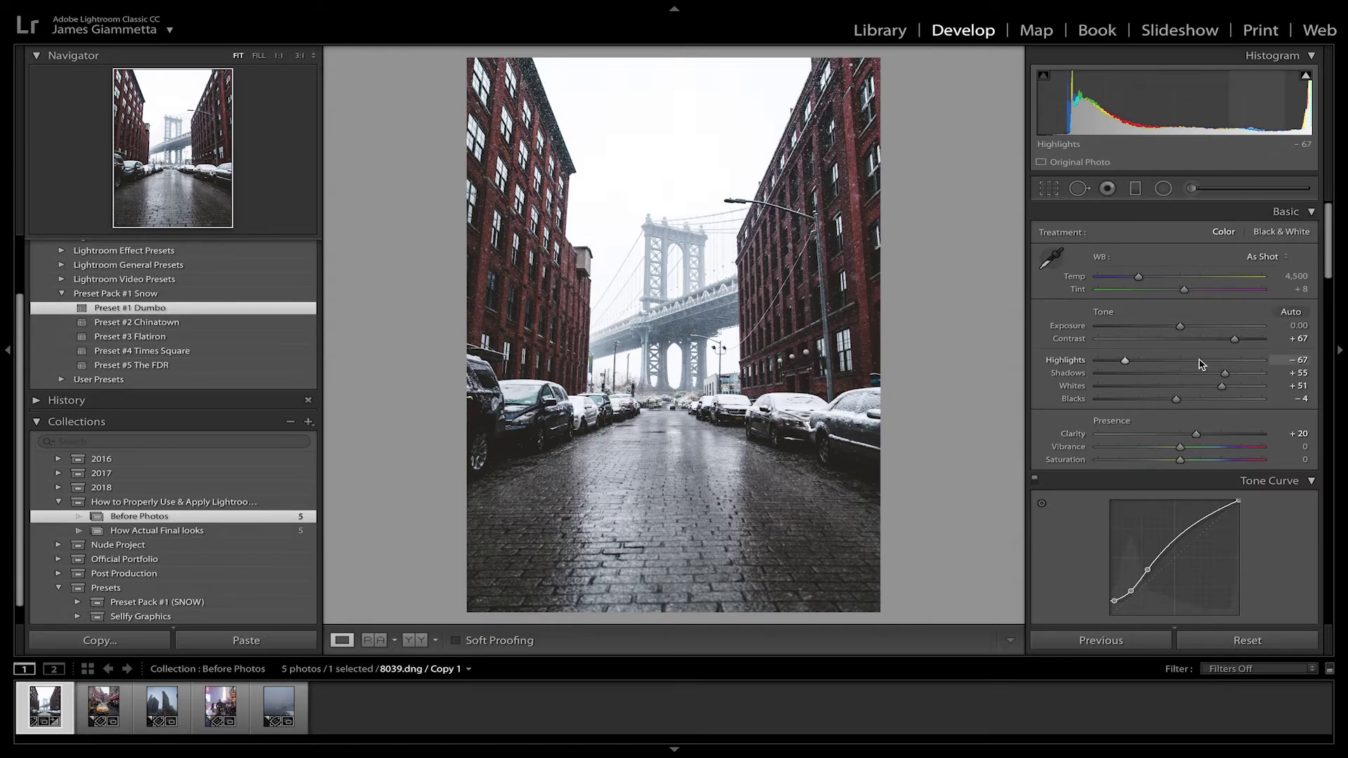
scroll(1137, 295, "down", 4)
scroll(1141, 316, "down", 5)
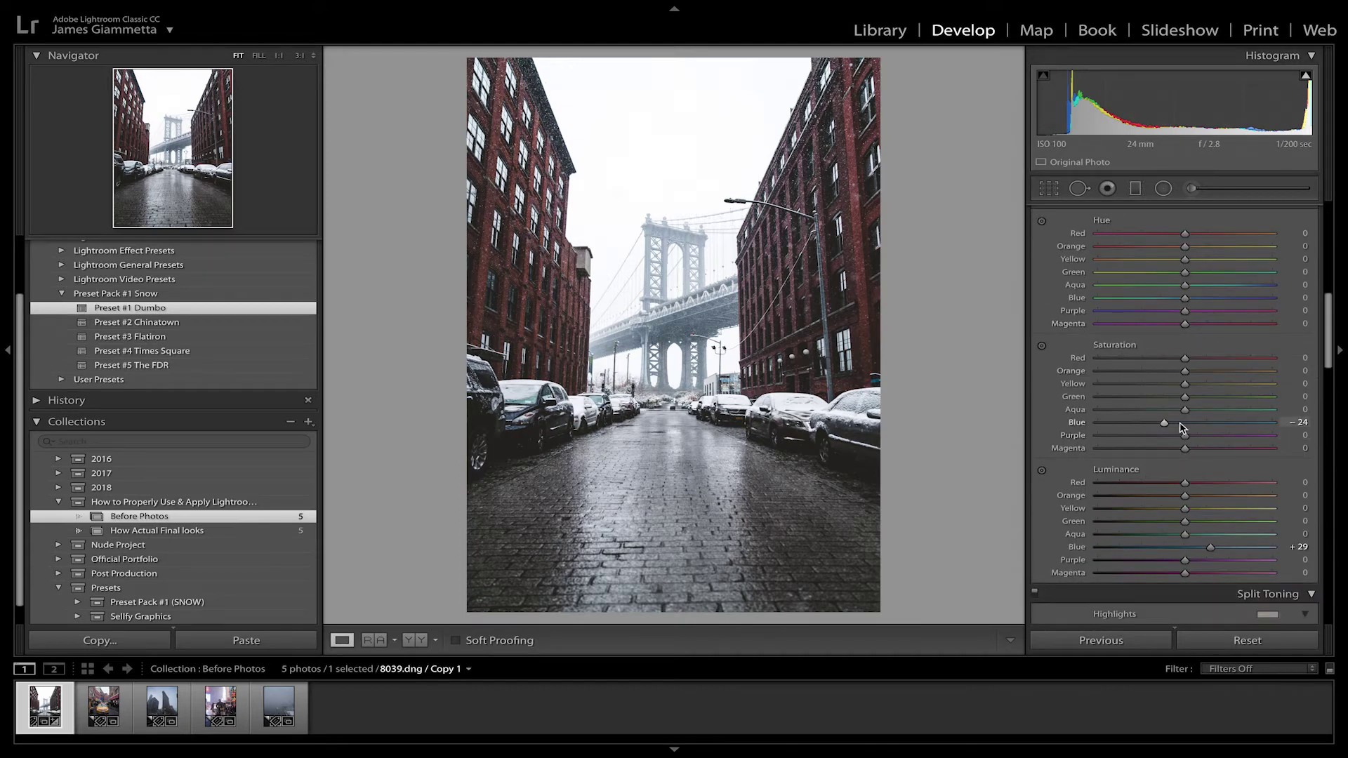
scroll(1213, 546, "down", 3)
scroll(1216, 553, "down", 4)
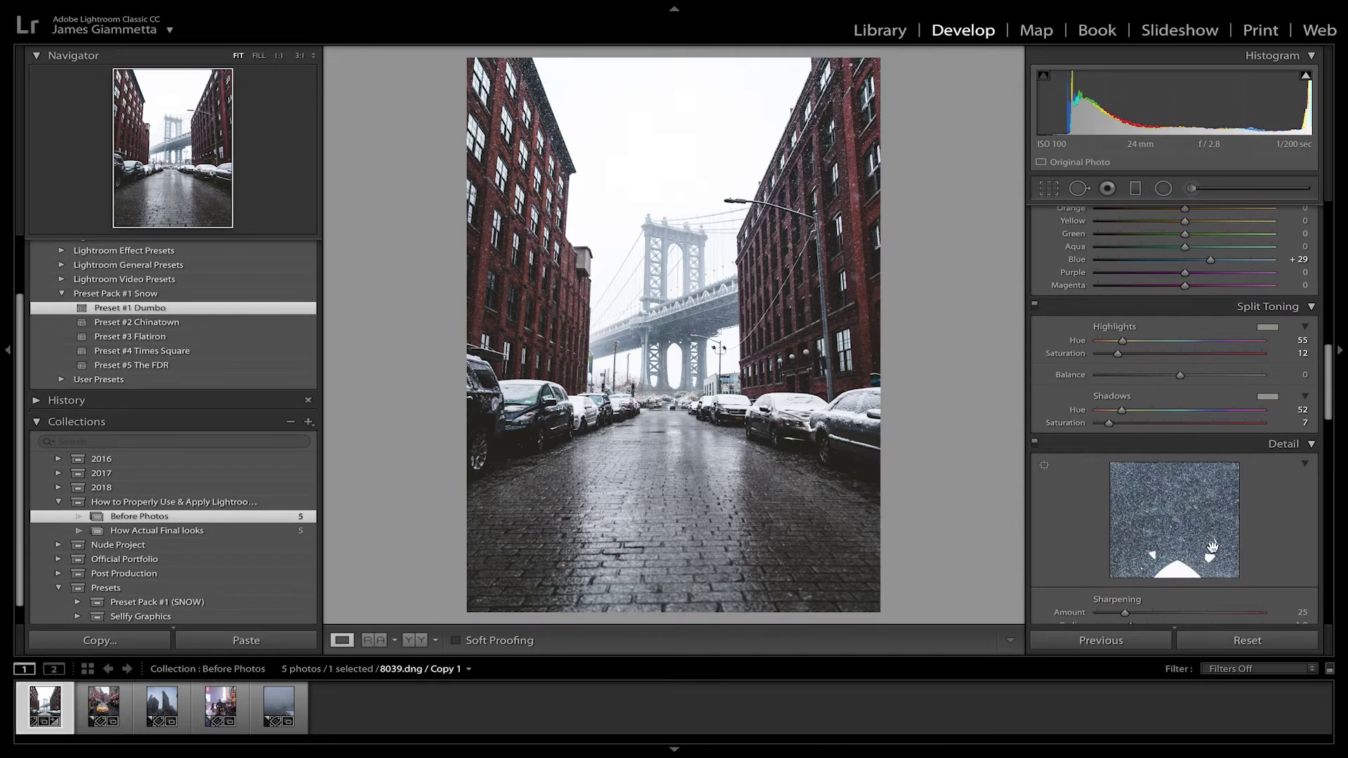
scroll(1159, 457, "up", 12)
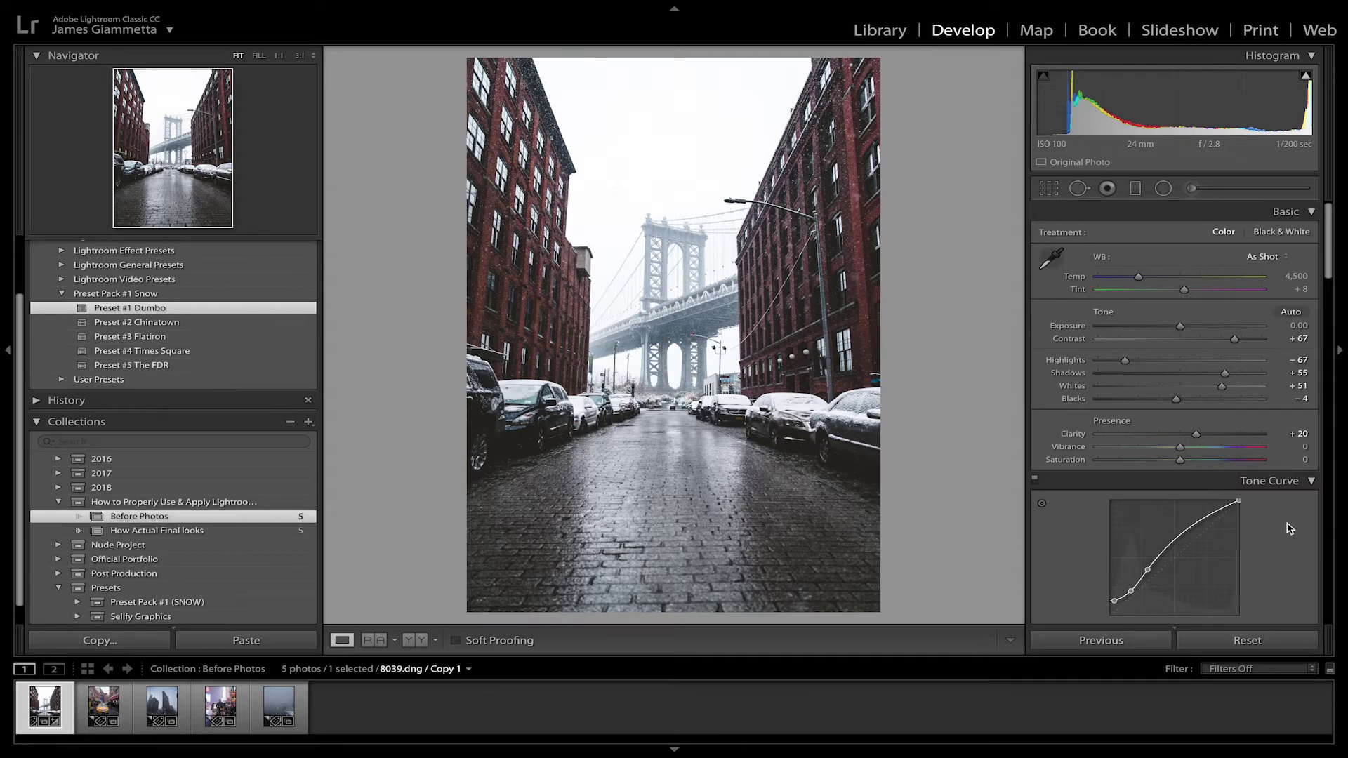
scroll(1290, 528, "down", 1)
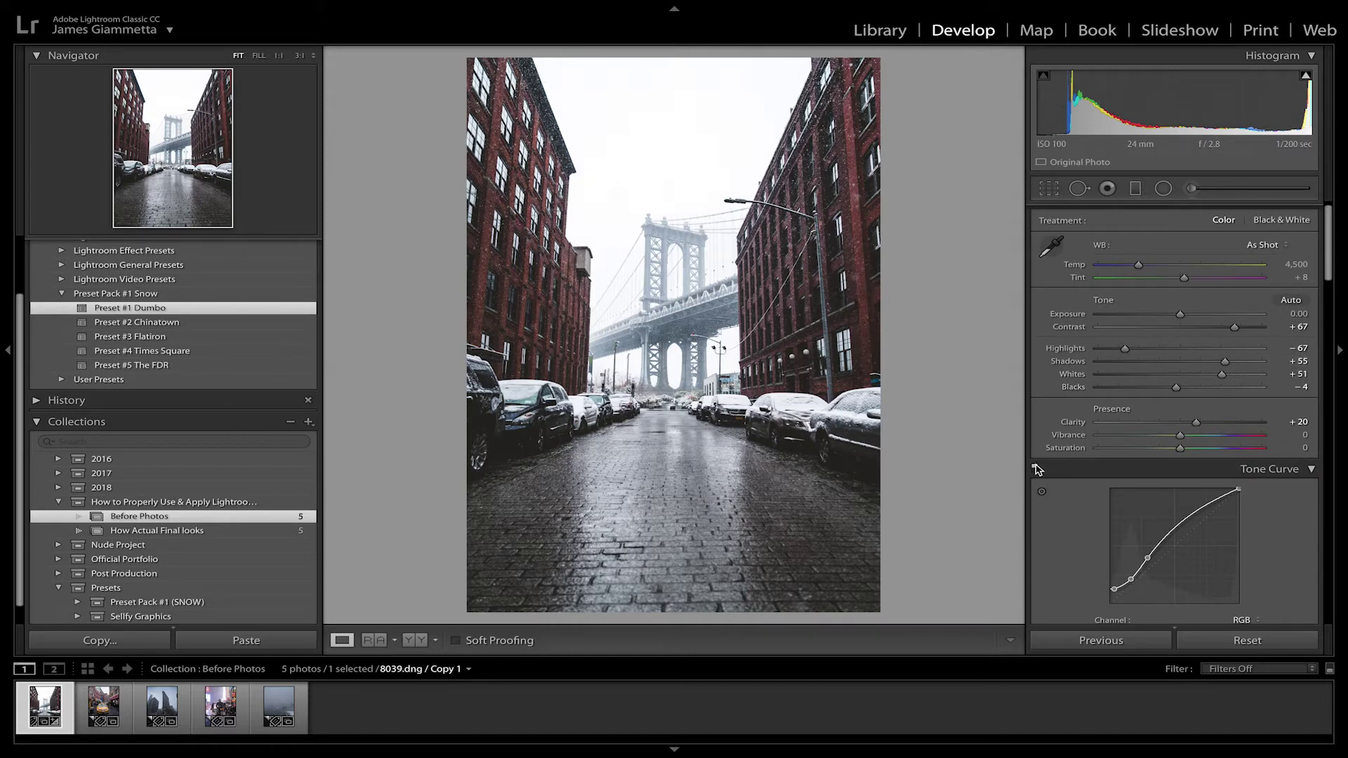
scroll(1222, 534, "down", 10)
scroll(1221, 534, "down", 8)
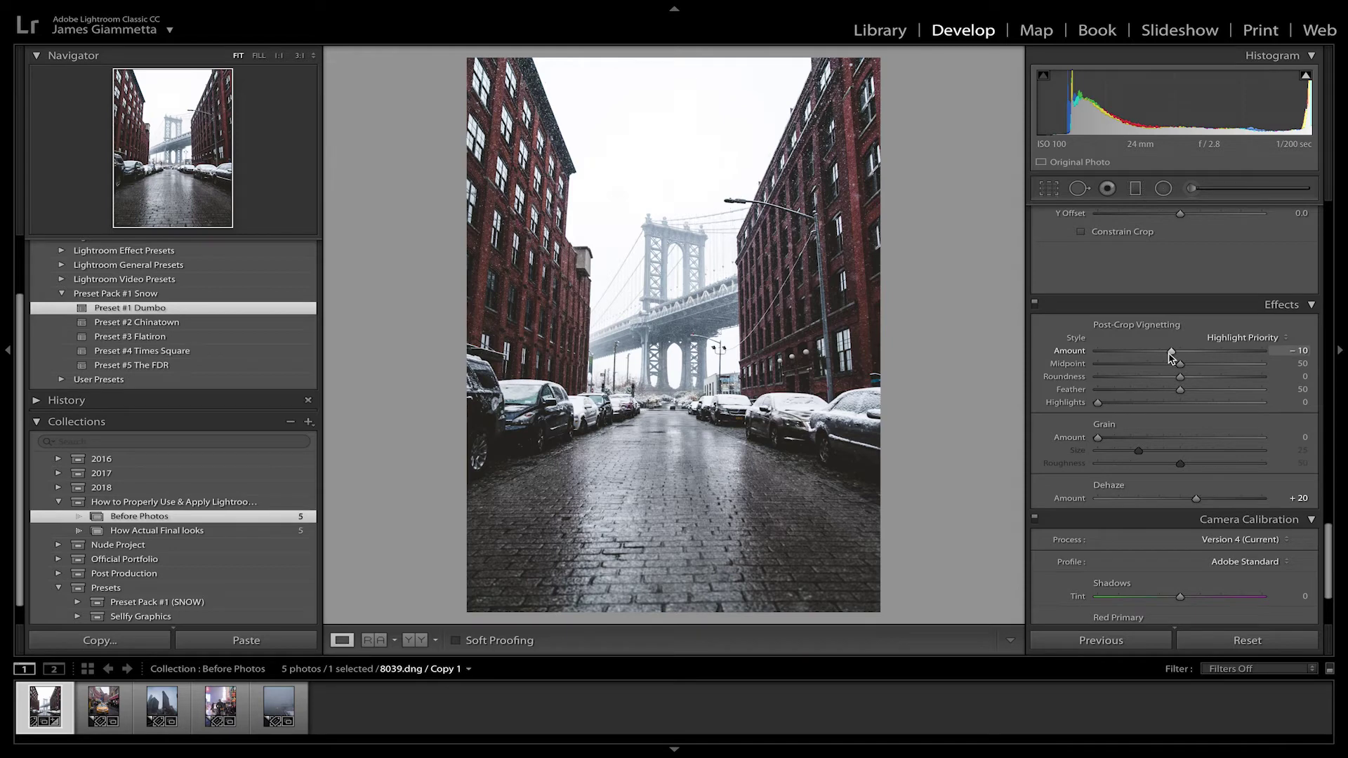
Deepen the post-crop vignette amount to -18 and raise Dehaze to +24
left_click_drag(1171, 356, 1165, 356)
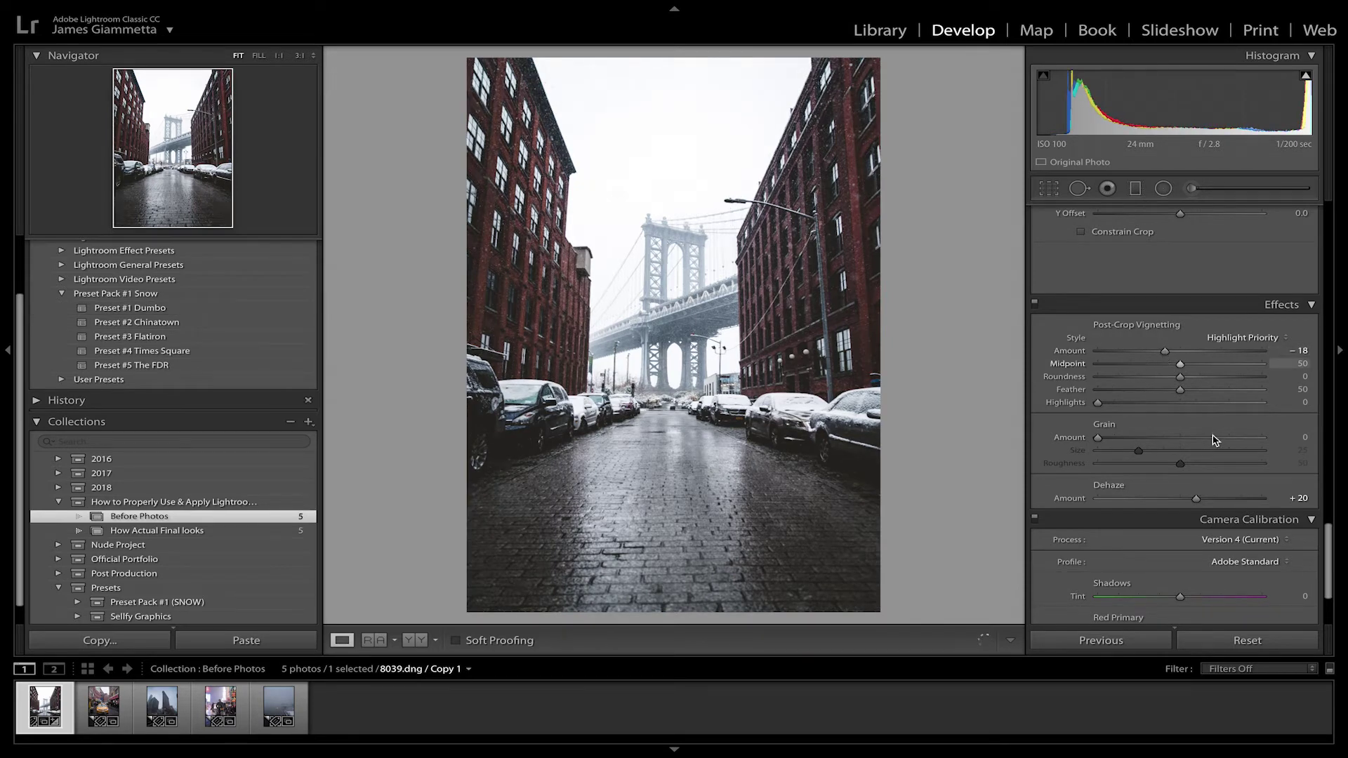
left_click_drag(1197, 501, 1199, 500)
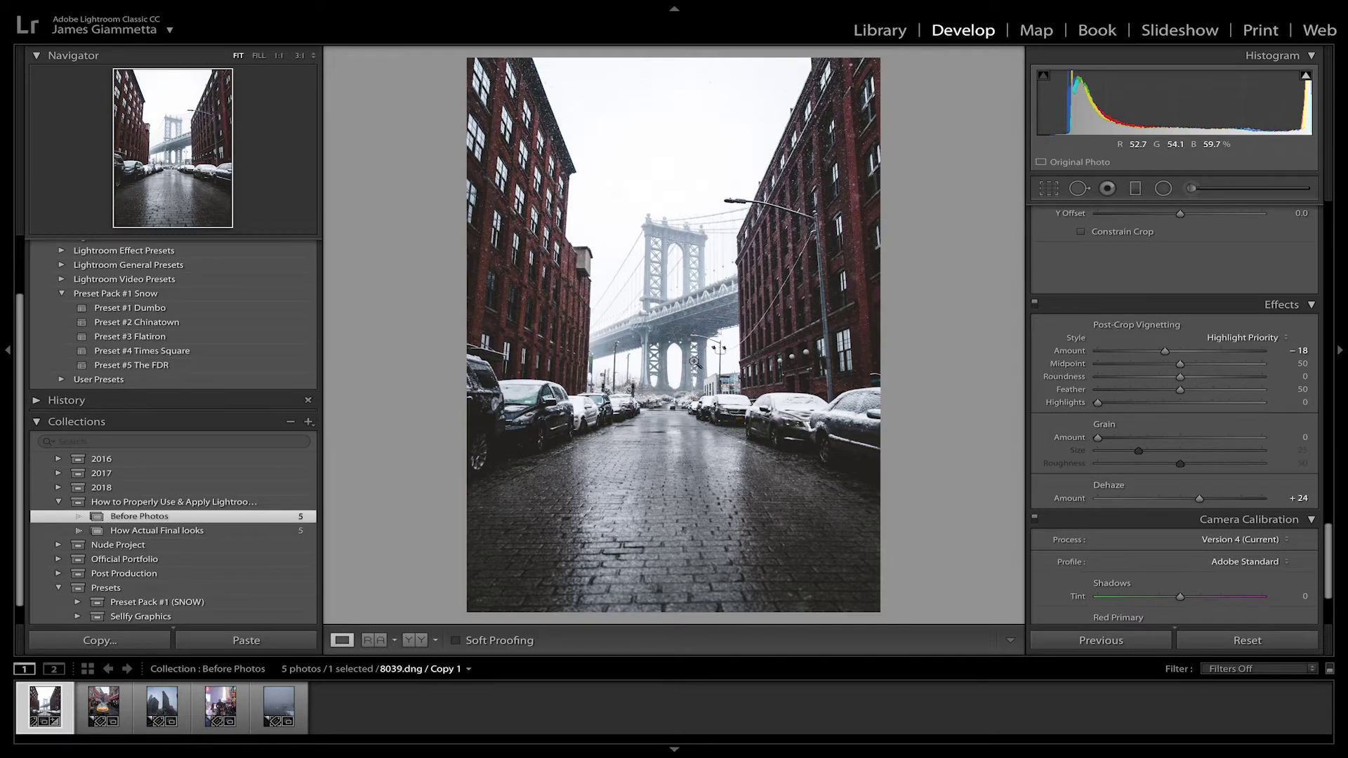
scroll(1205, 300, "up", 1)
scroll(1205, 301, "up", 20)
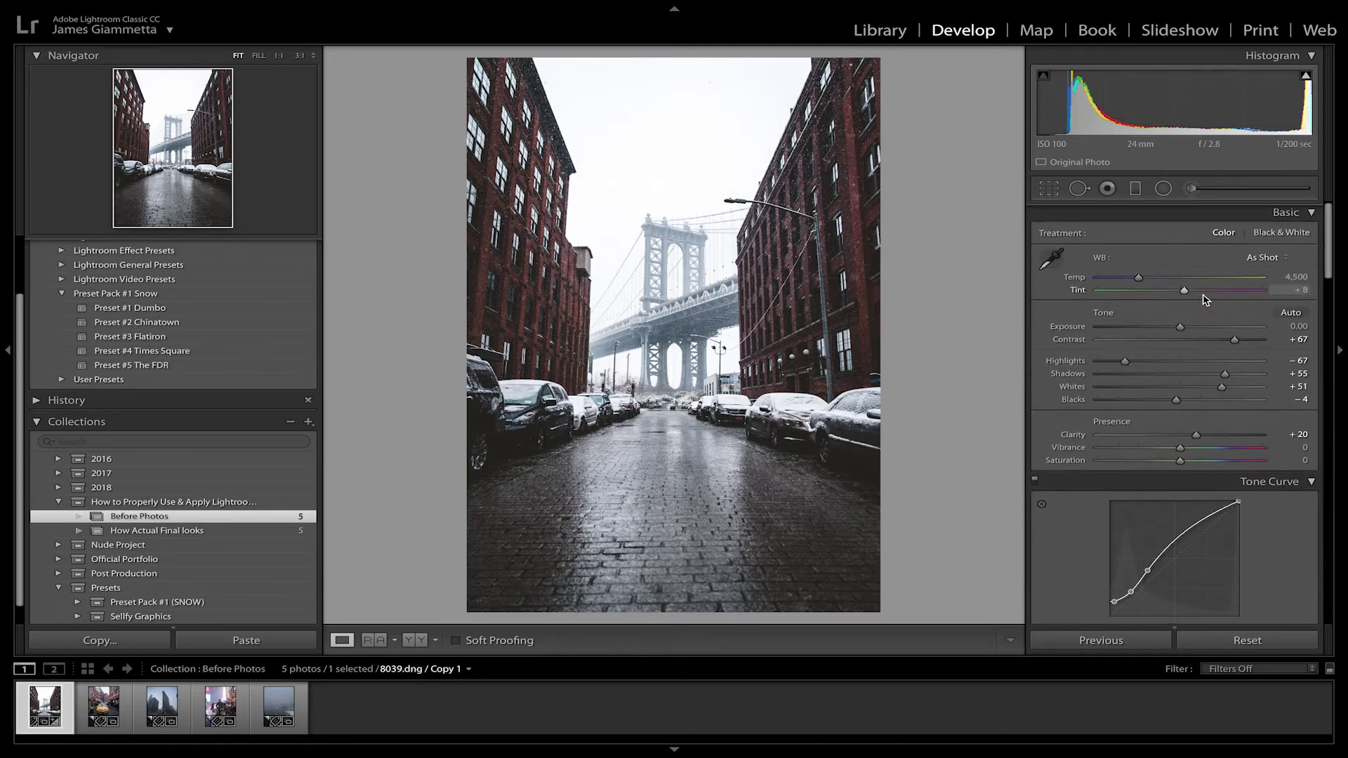
Paint an Adjustment Brush mask on the bridge photo and lift its Shadows to +52
left_click(1191, 188)
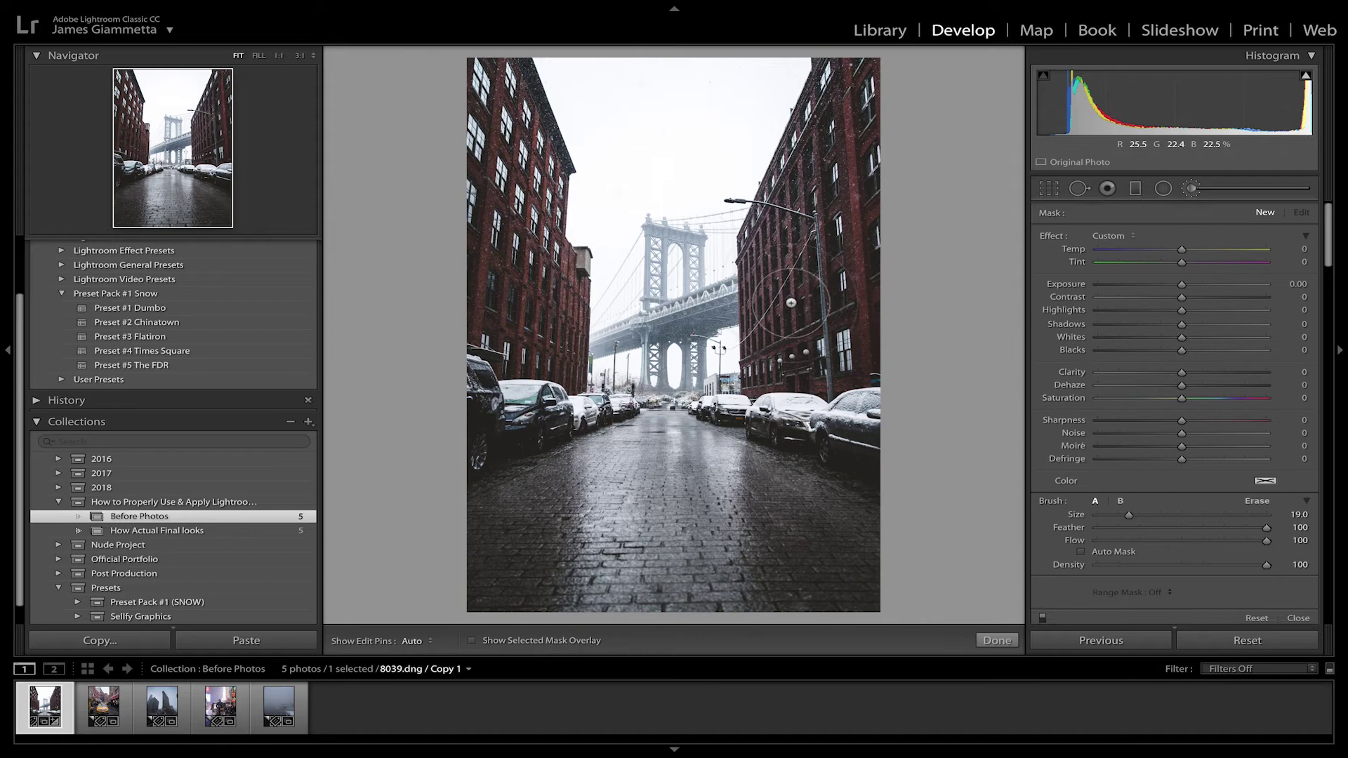
left_click(775, 242)
key("h")
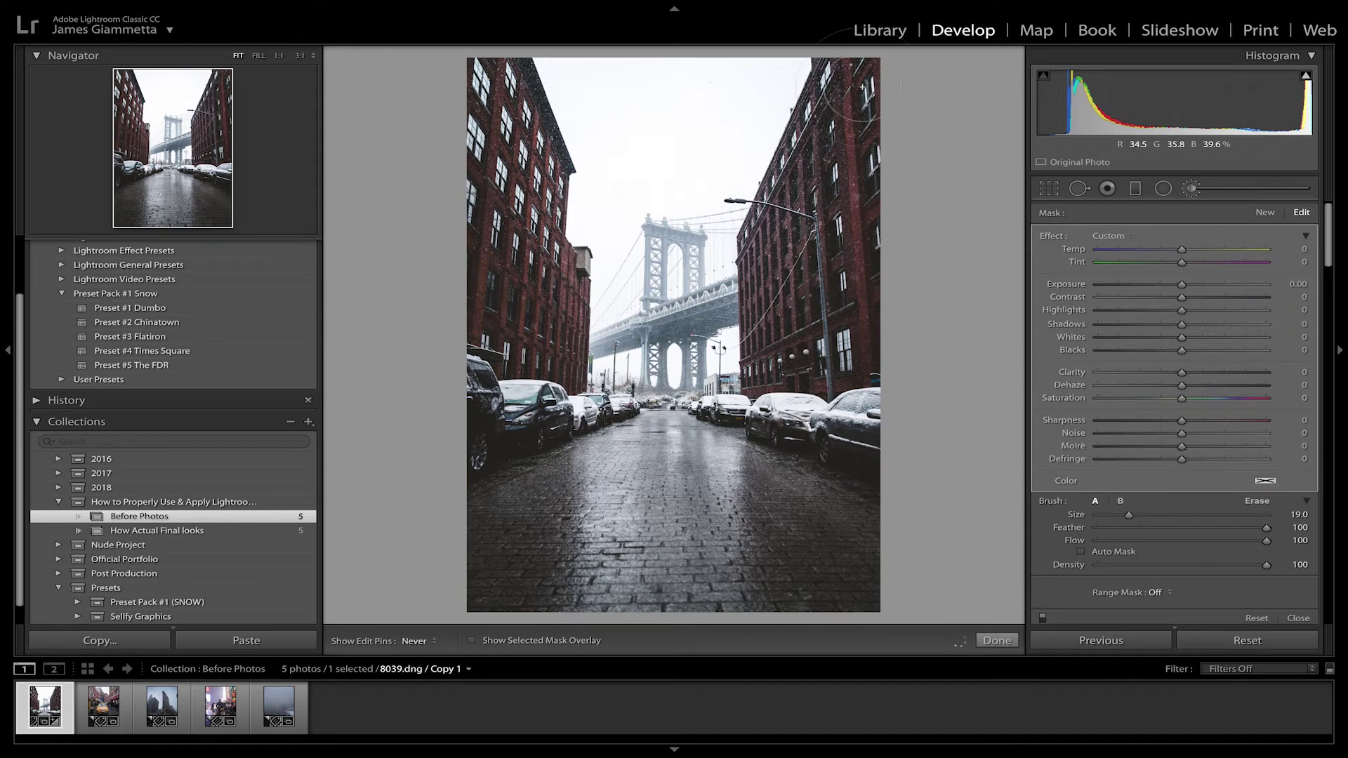
key("h")
key("h")
key("h")
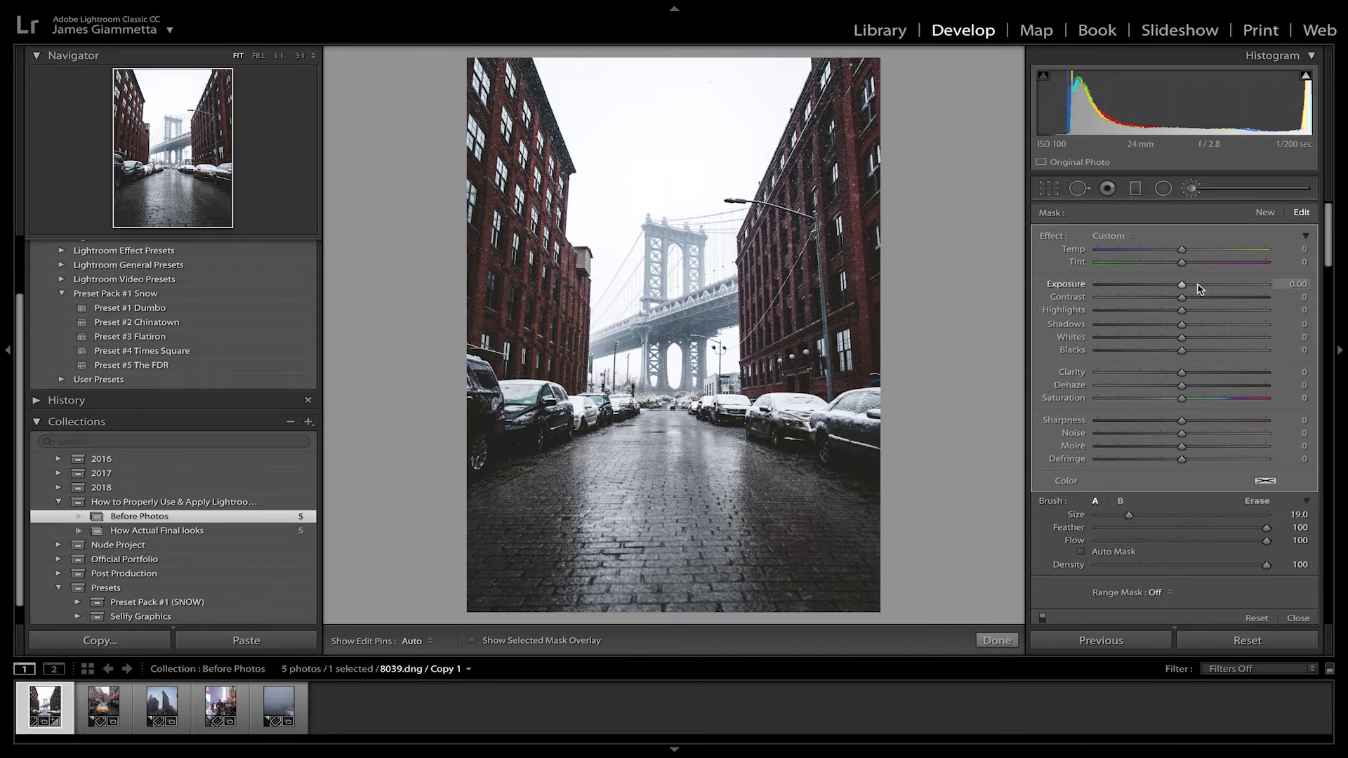
left_click_drag(1198, 323, 1227, 335)
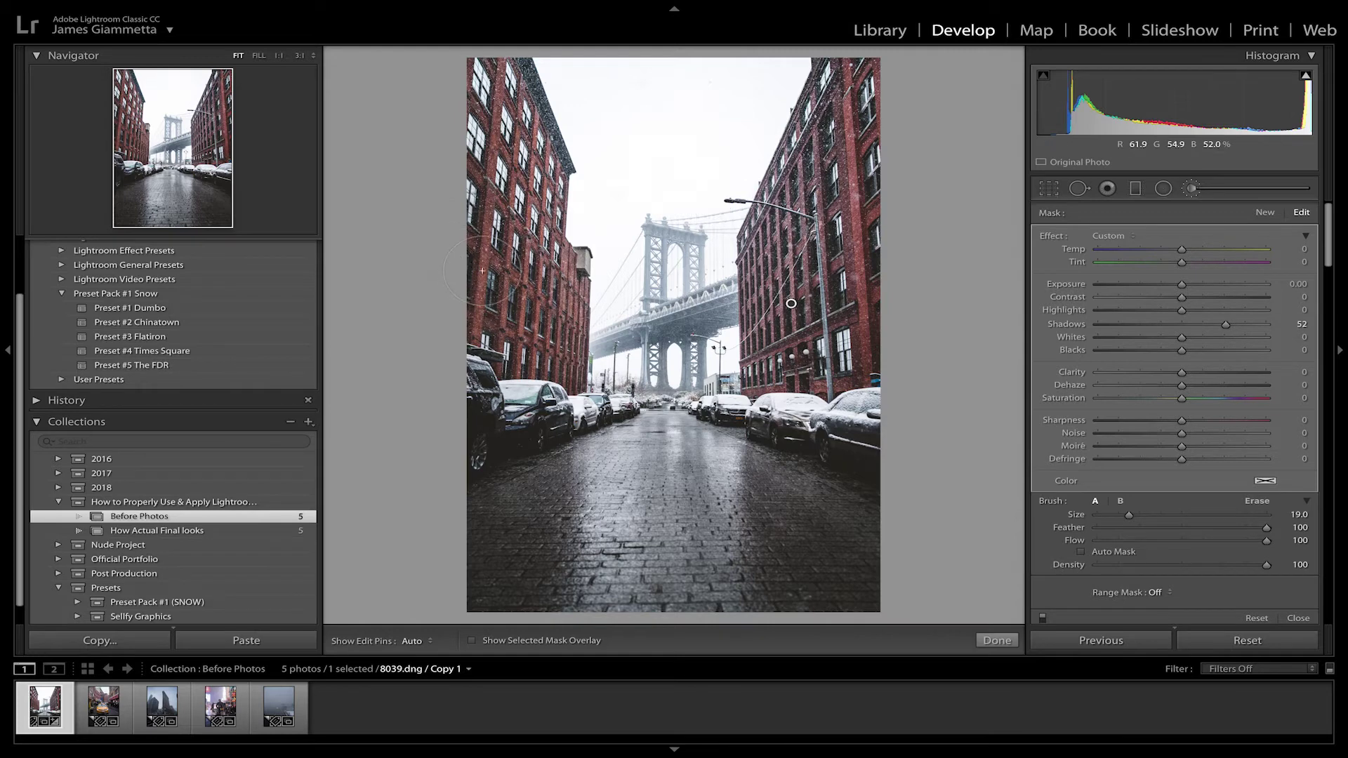
left_click(892, 31)
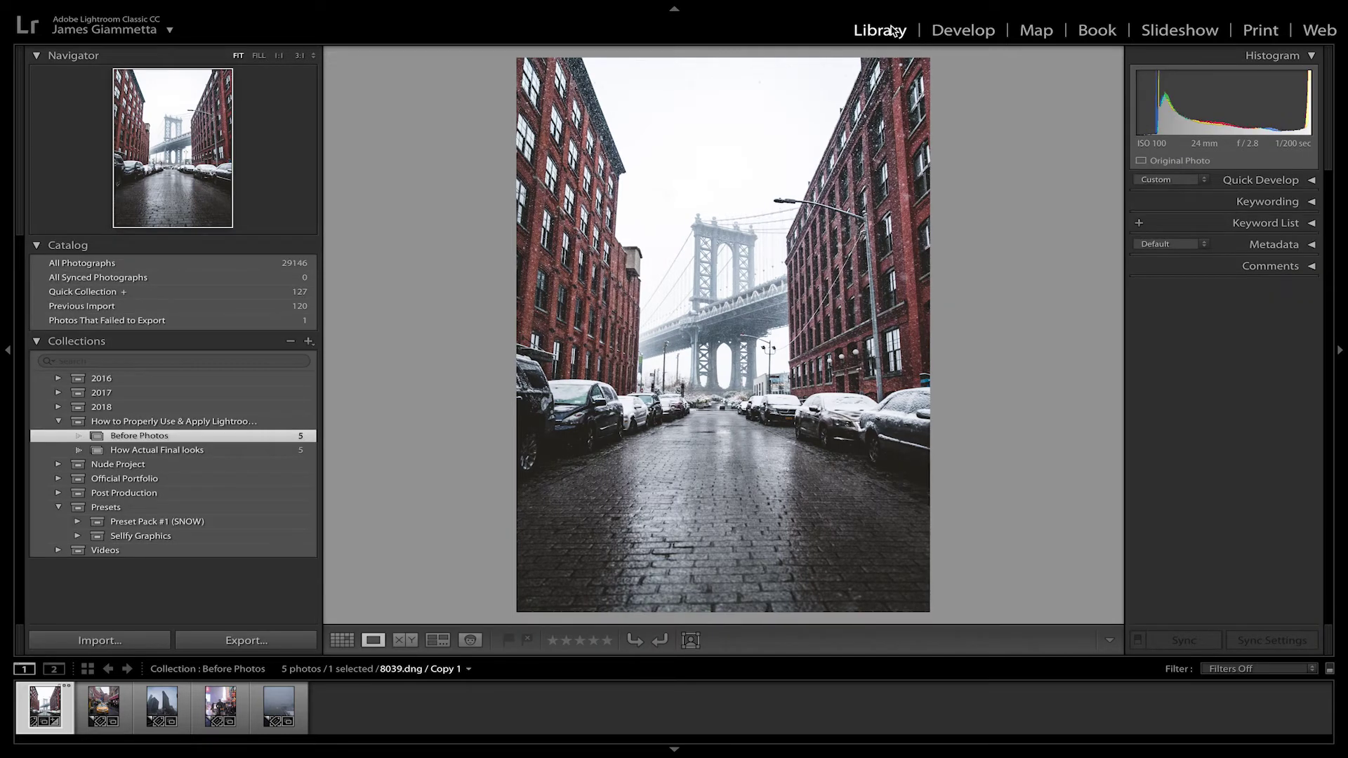
Select the foggy snowy highway photo in the filmstrip and open it in Develop
left_click(269, 707)
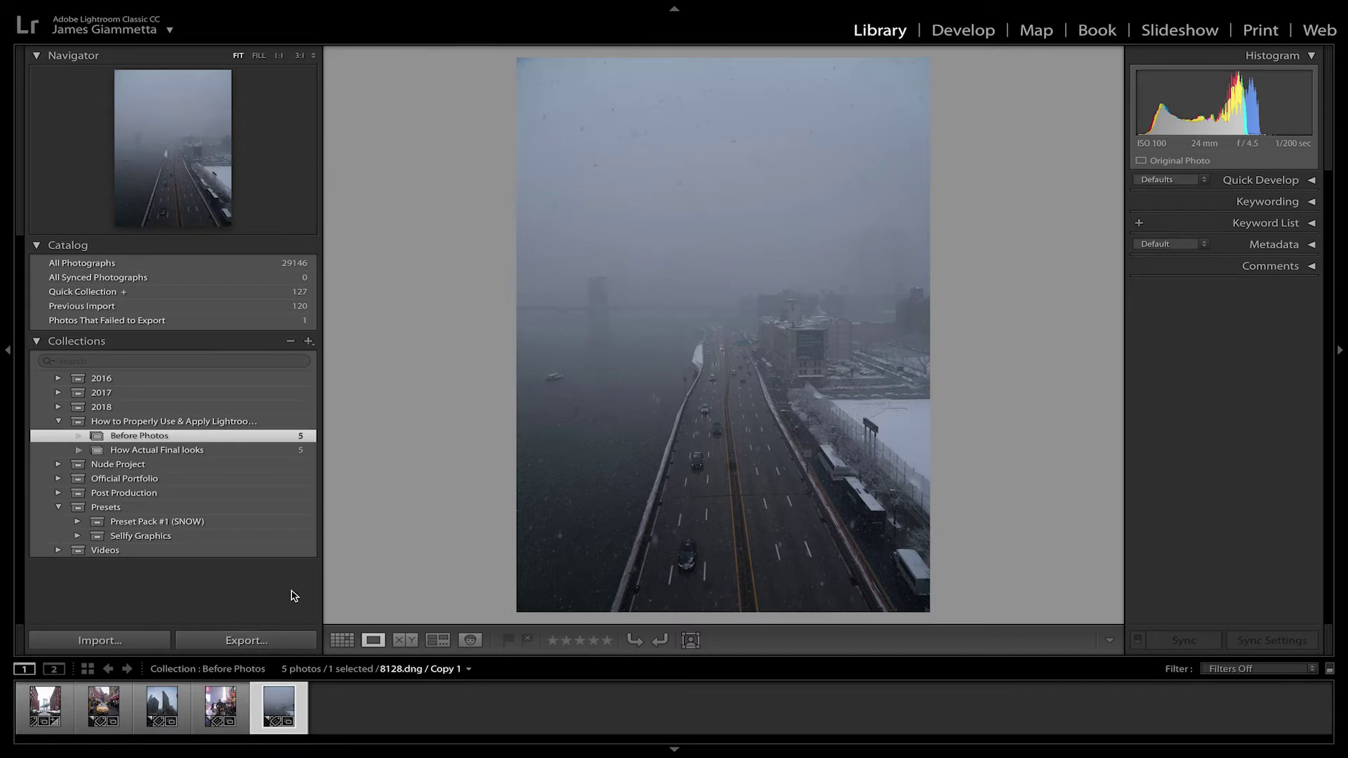
left_click(959, 39)
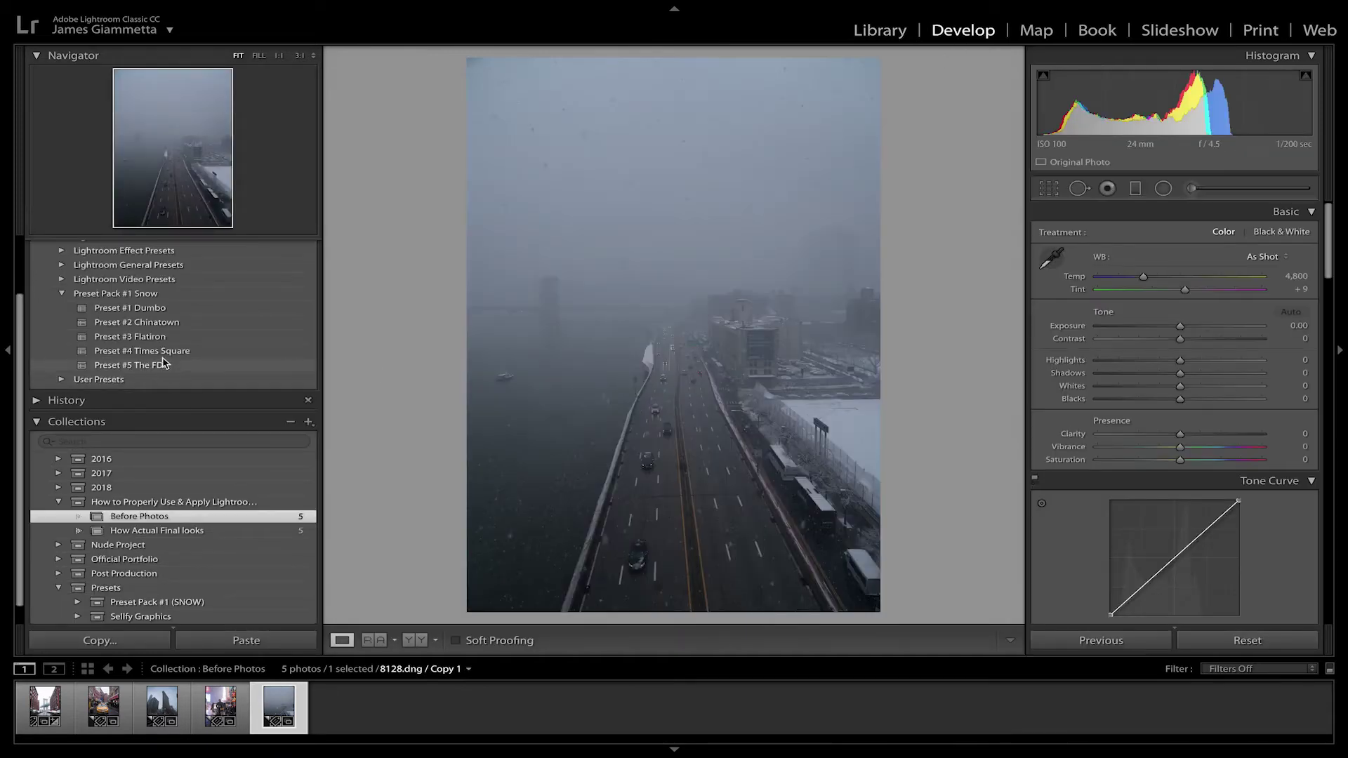
Try Preset #5 The FDR, reset the photo, then apply Preset #4 Times Square
left_click(163, 364)
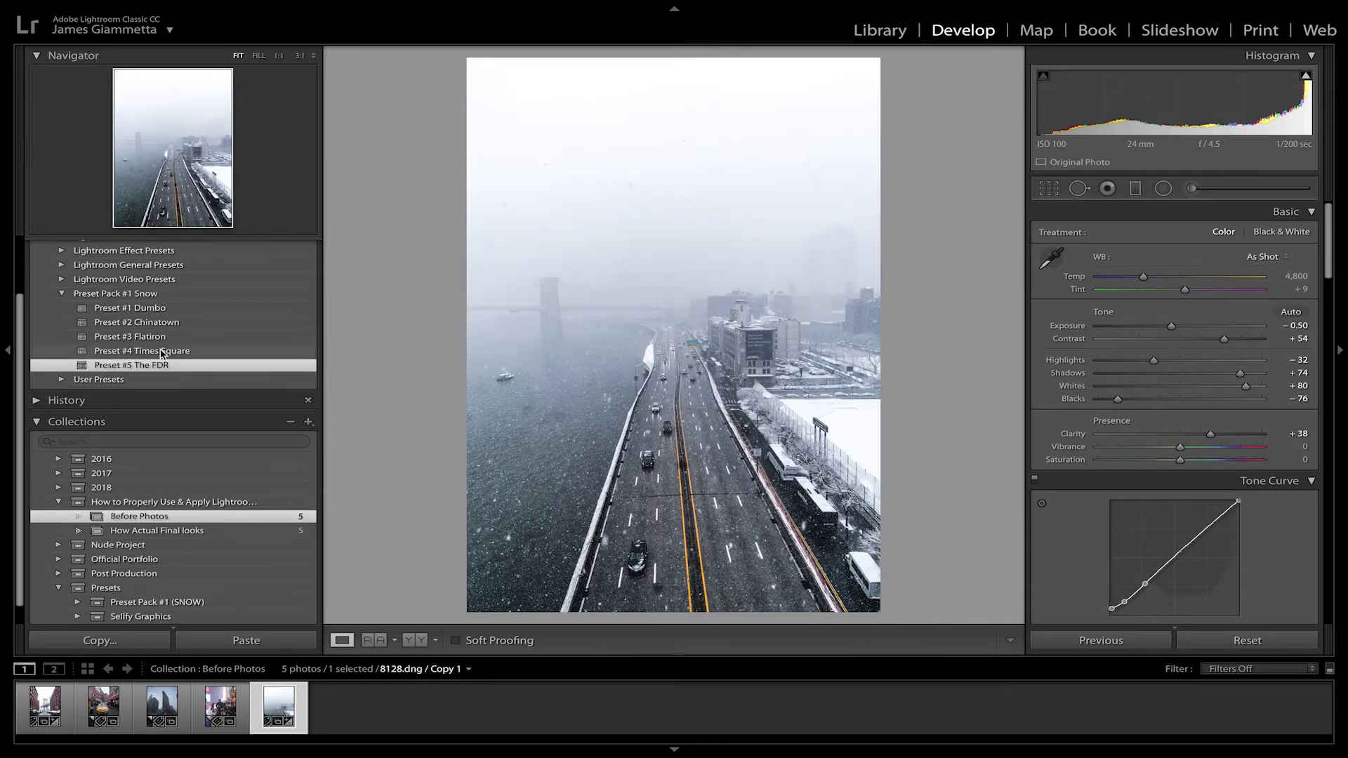
left_click(161, 351)
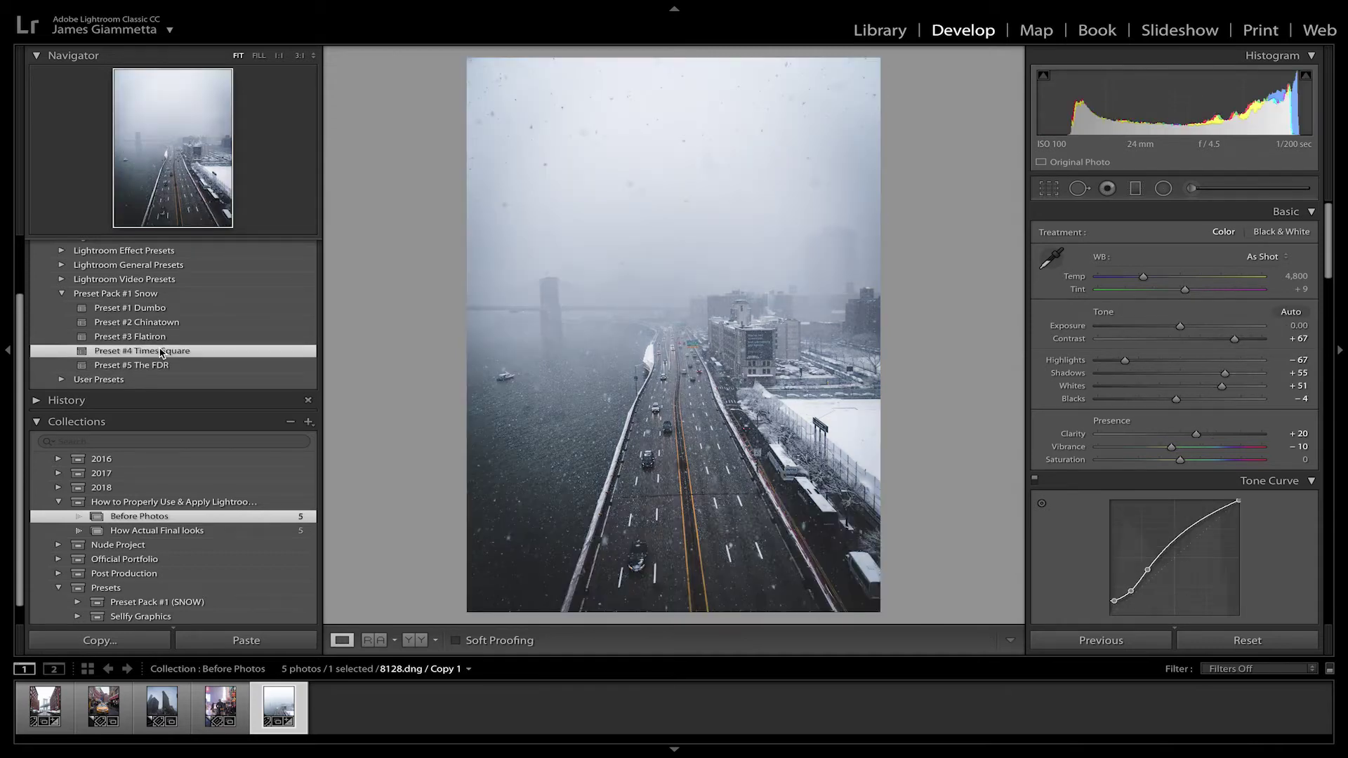
left_click(1223, 638)
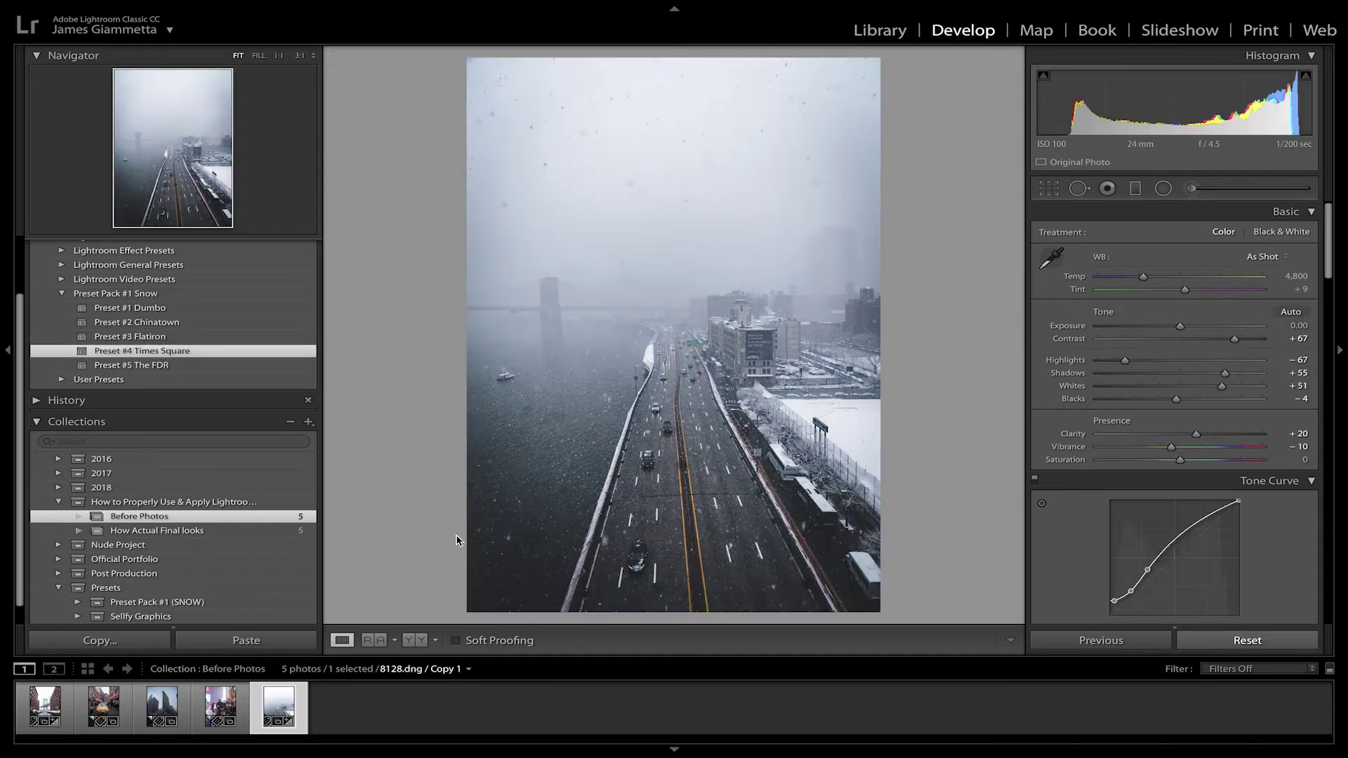
left_click(162, 351)
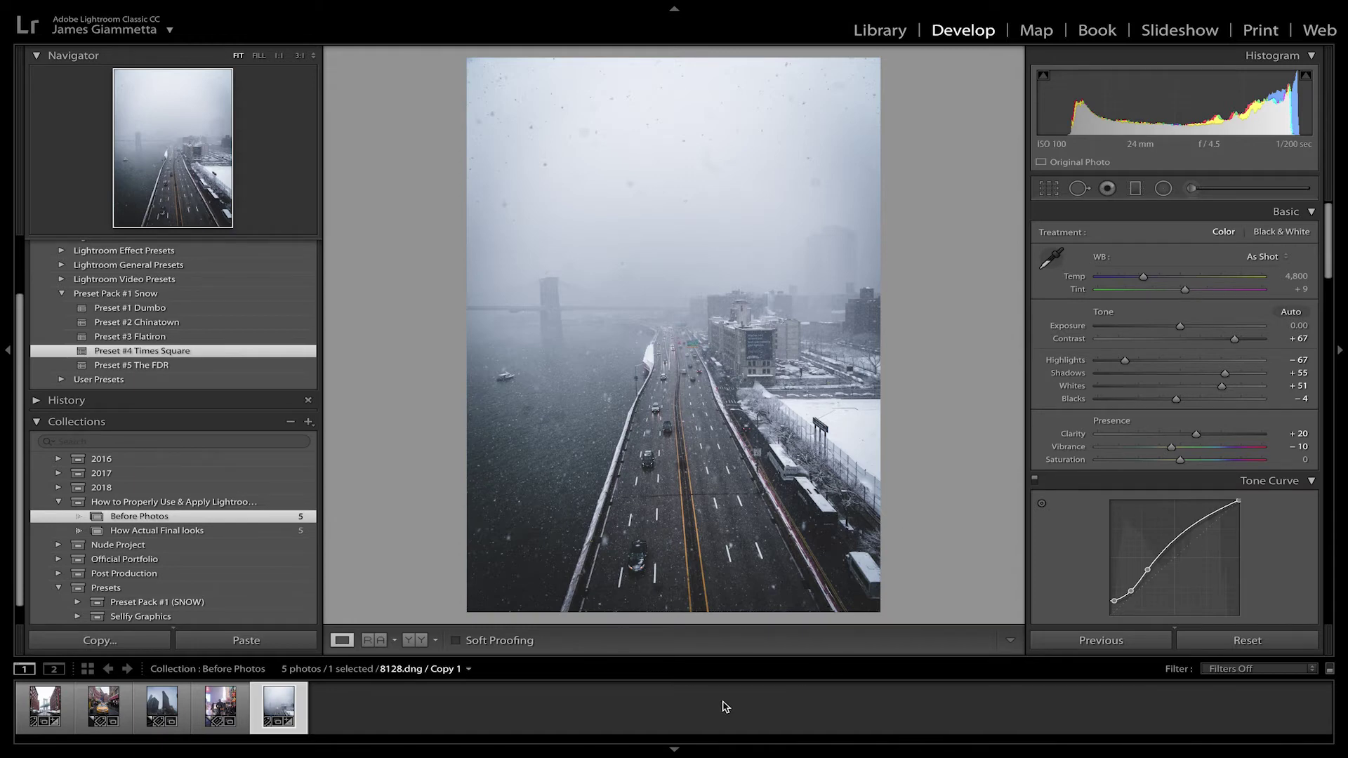
scroll(1202, 547, "down", 5)
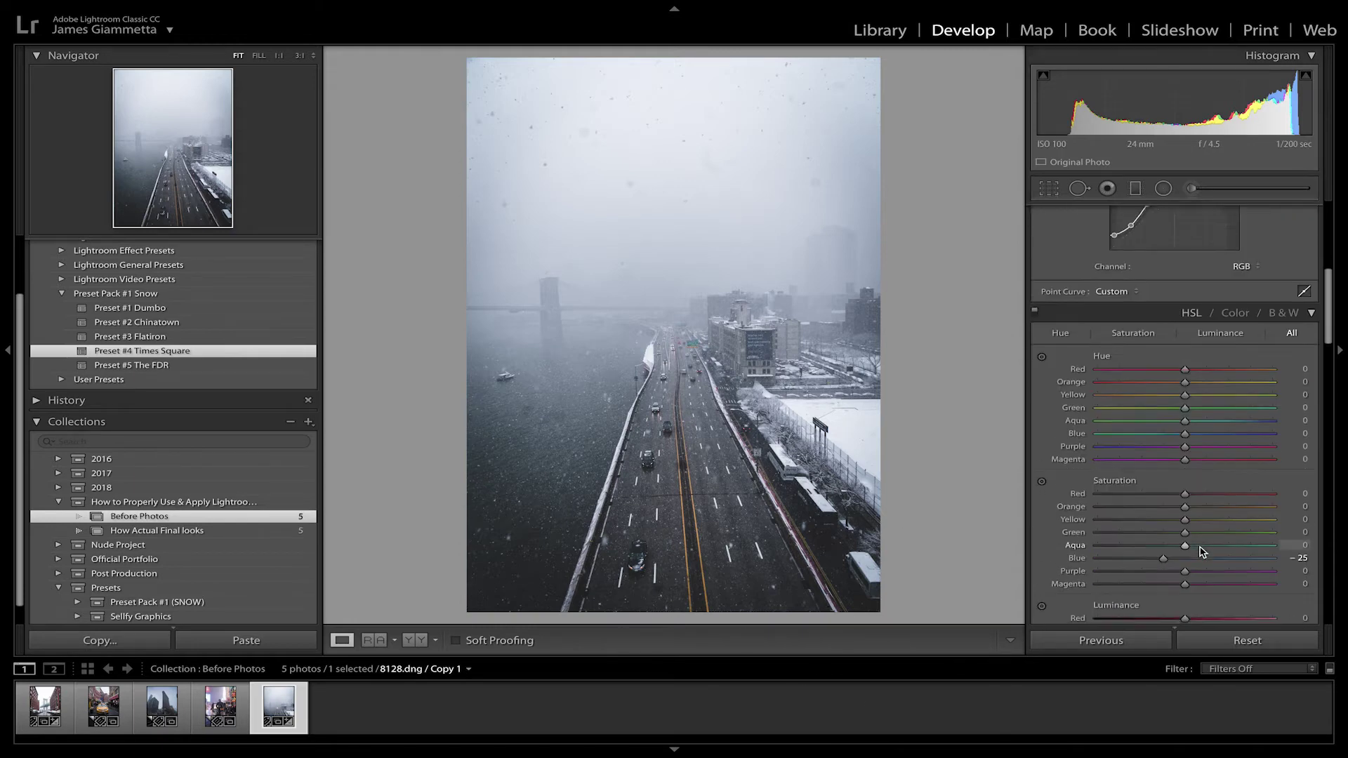
scroll(1200, 552, "down", 15)
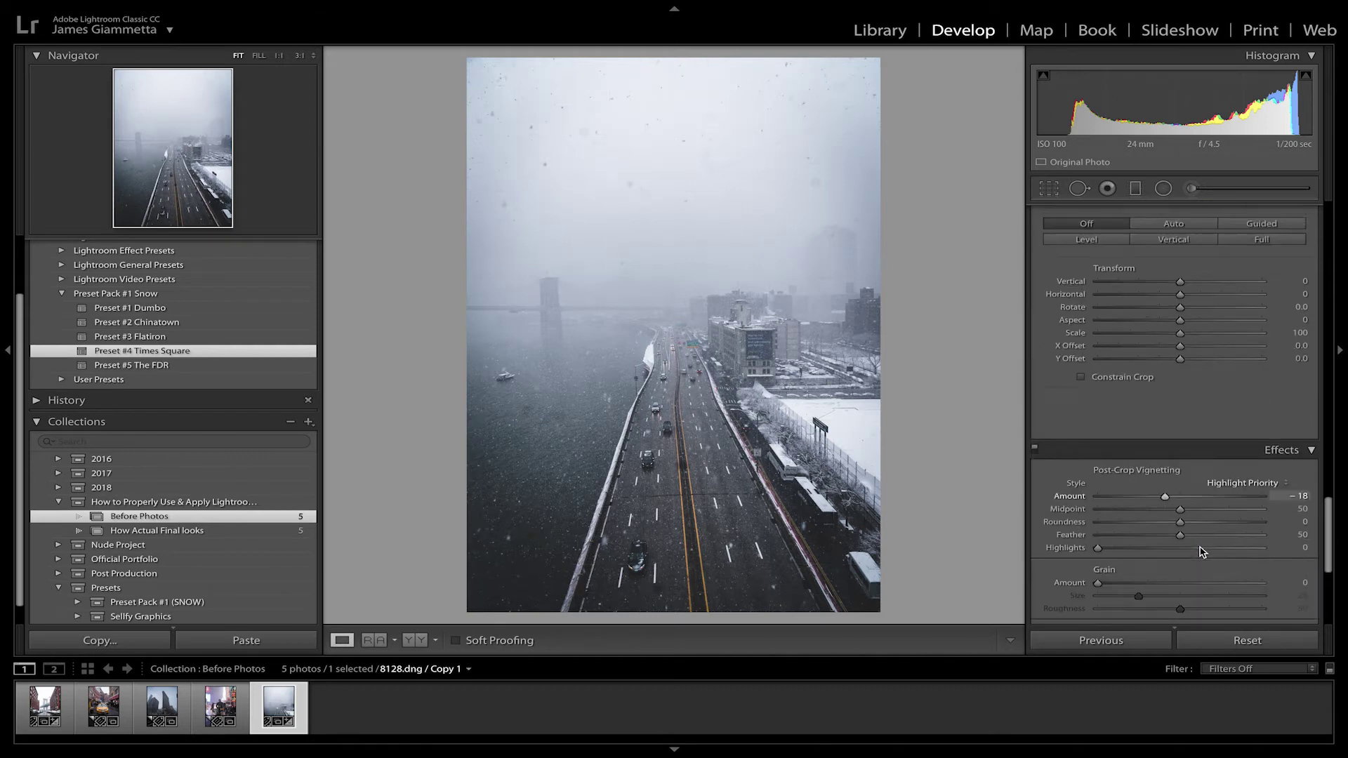
Set the Post-Crop Vignetting amount to 0, then return to the Basic panel
scroll(1202, 552, "down", 5)
left_click(1301, 367)
type("0")
key("Return")
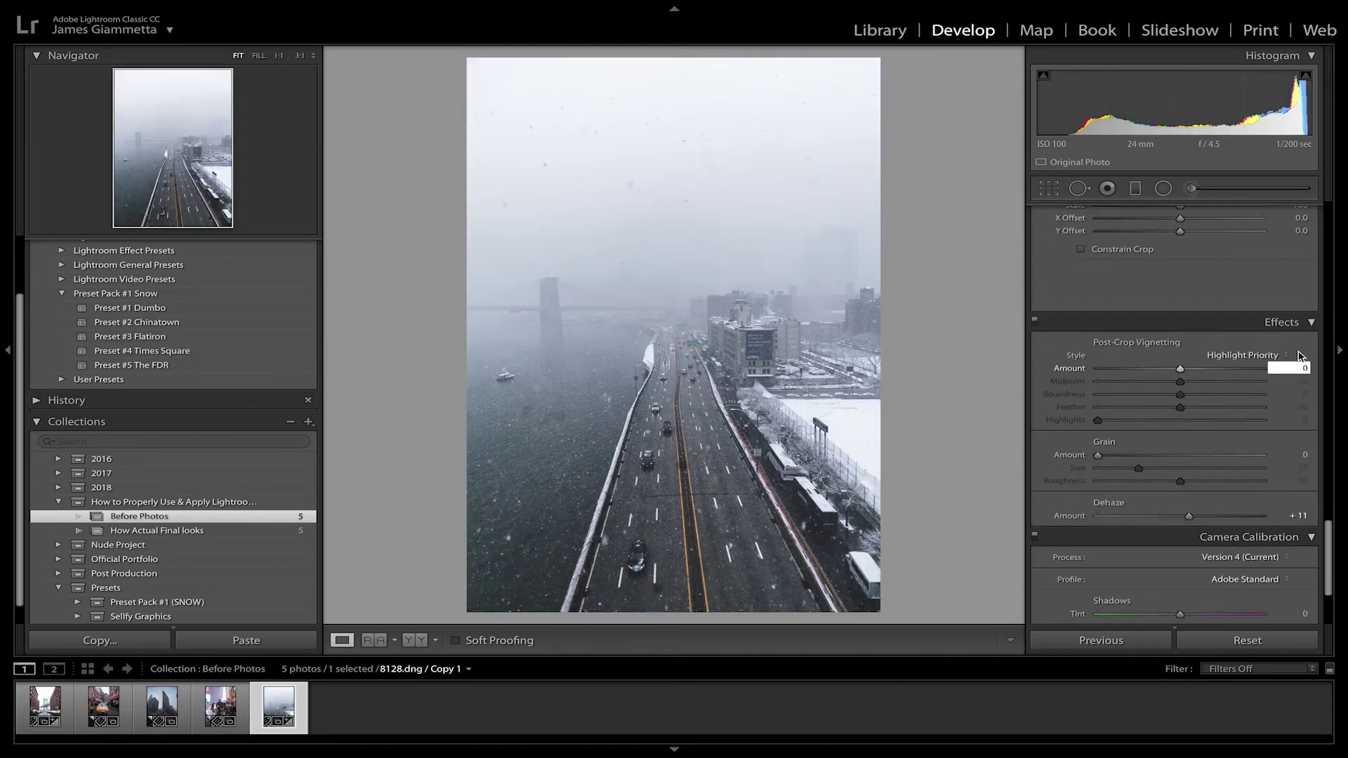
scroll(1224, 274, "up", 8)
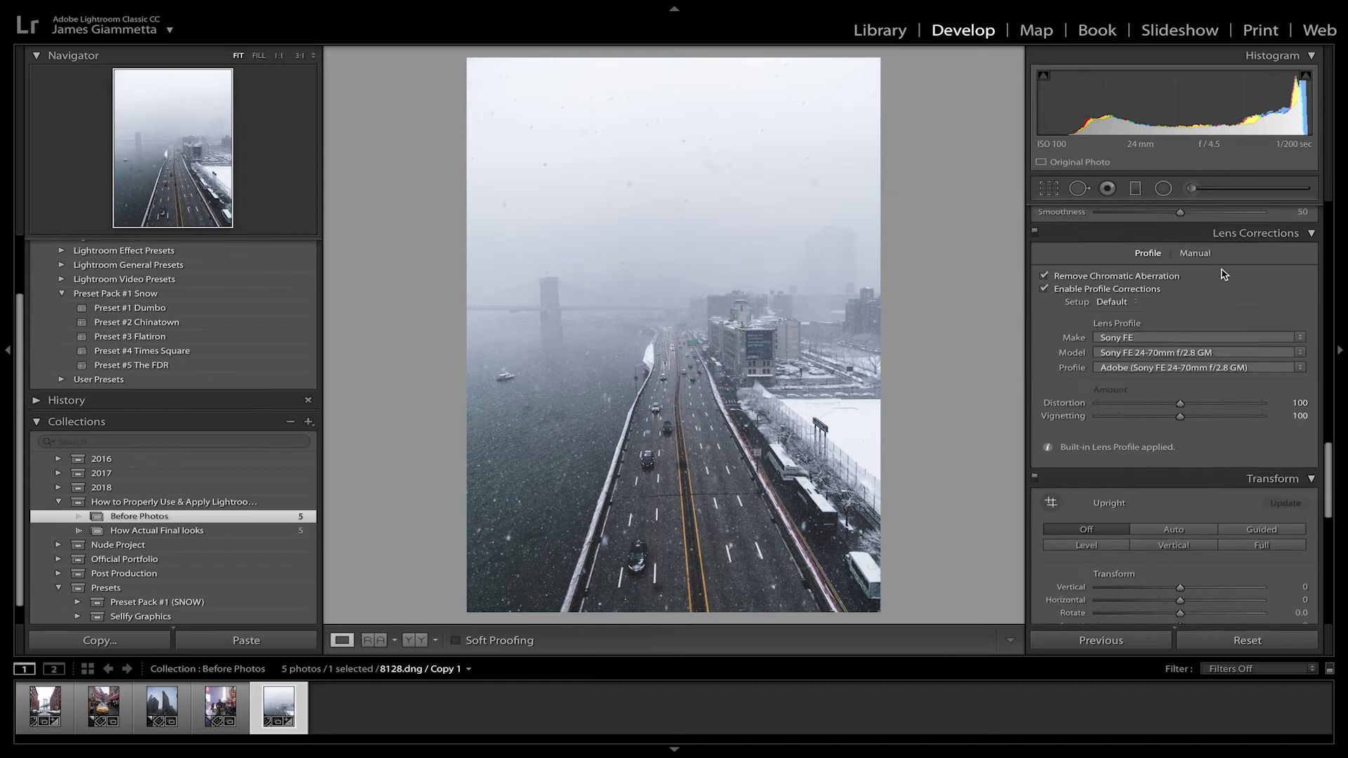
scroll(1224, 274, "up", 3)
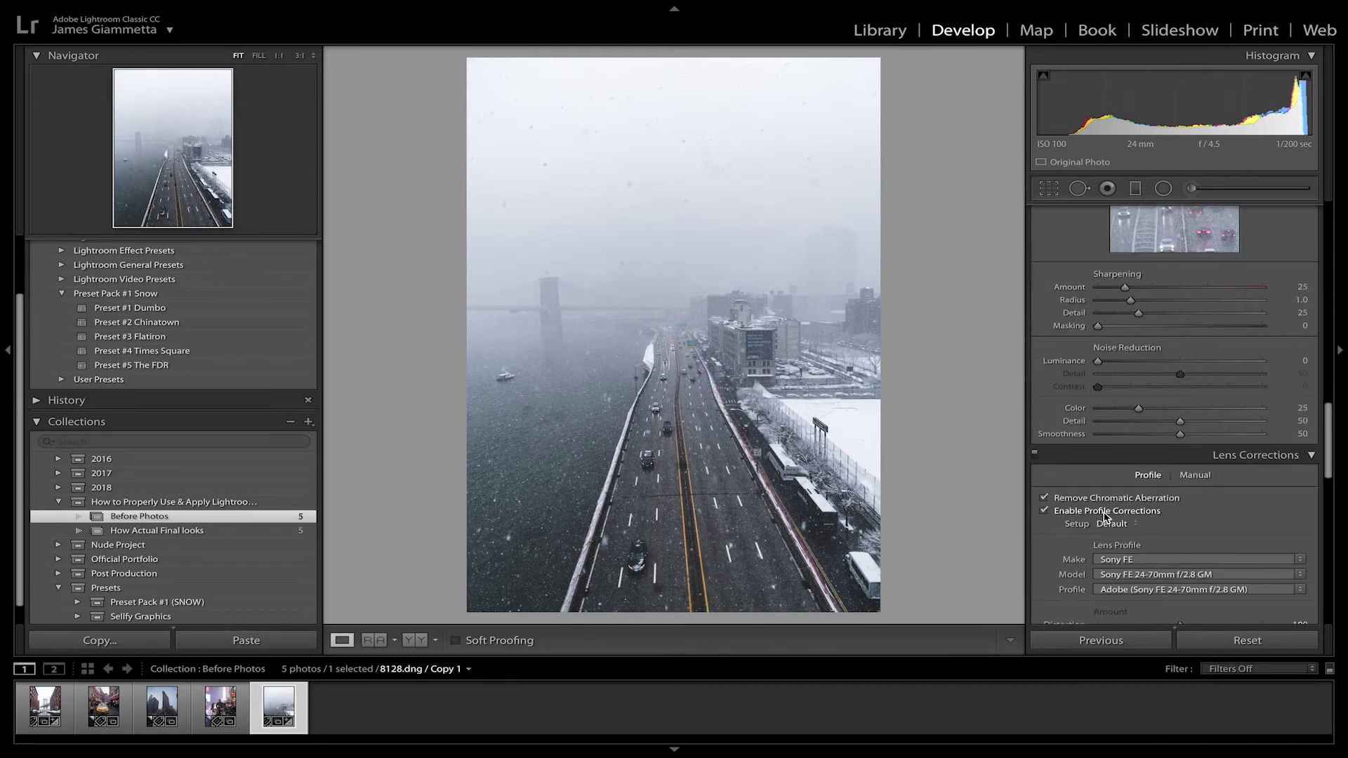
scroll(1174, 369, "up", 10)
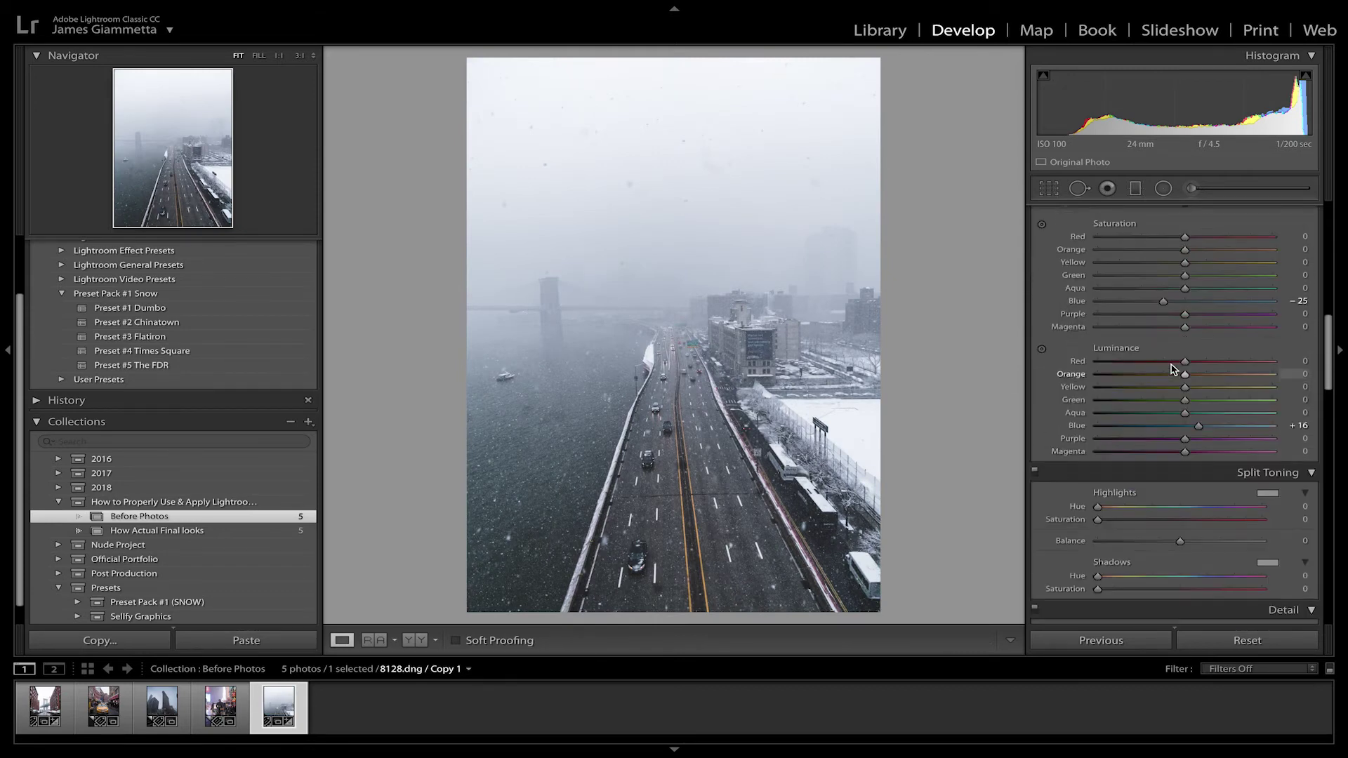
scroll(1174, 369, "up", 3)
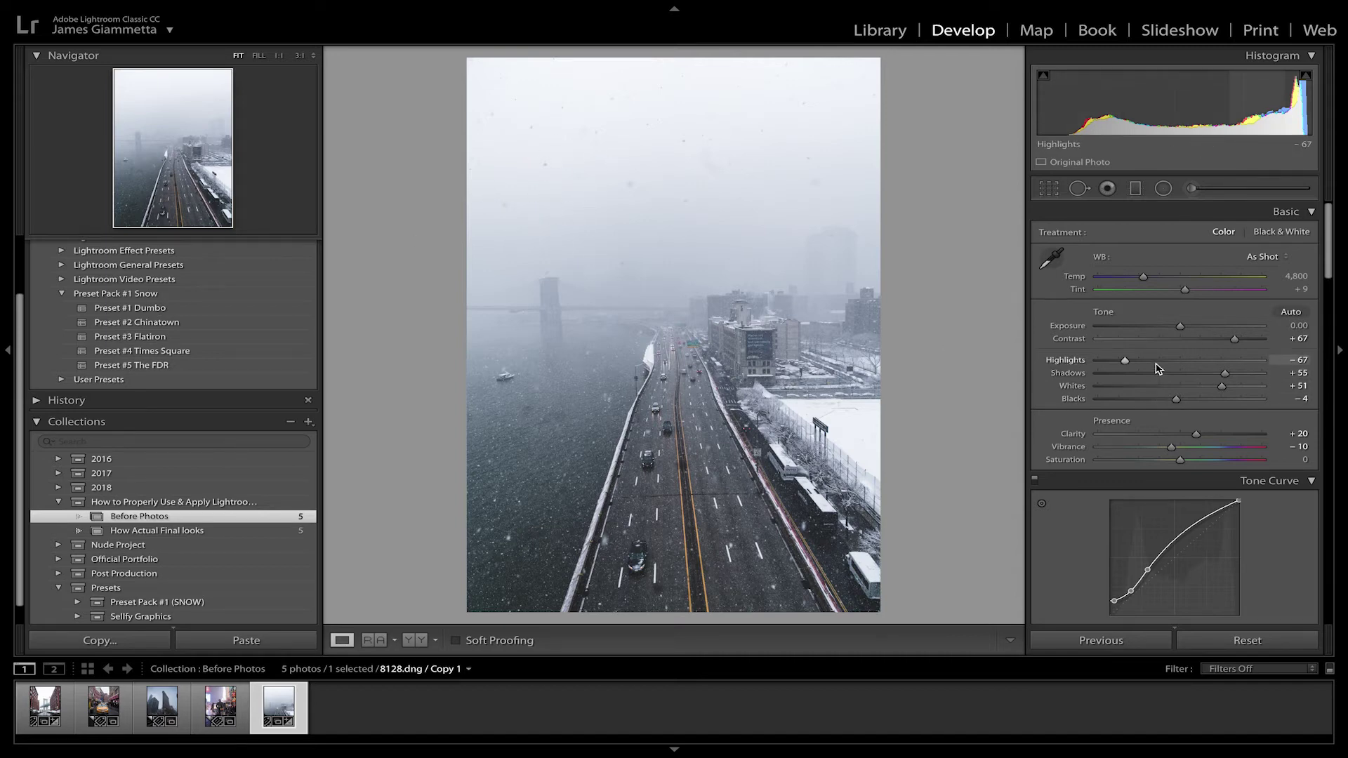
Set Highlights to +100 and Whites to +58 on the highway photo
left_click_drag(1162, 366, 1310, 372)
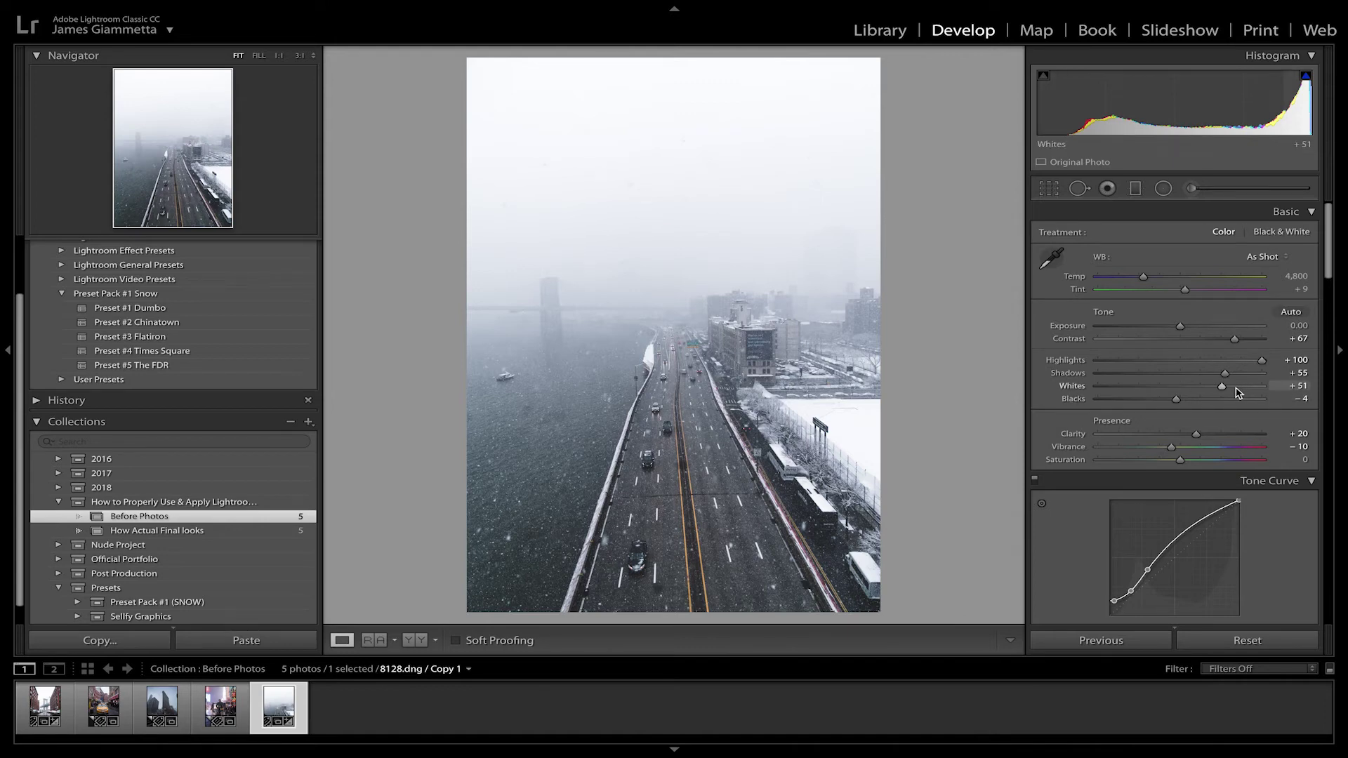
mouse_move(1241, 393)
left_mouse_down()
mouse_move(1265, 390)
mouse_move(1096, 391)
mouse_move(1277, 401)
mouse_move(1229, 391)
left_mouse_up()
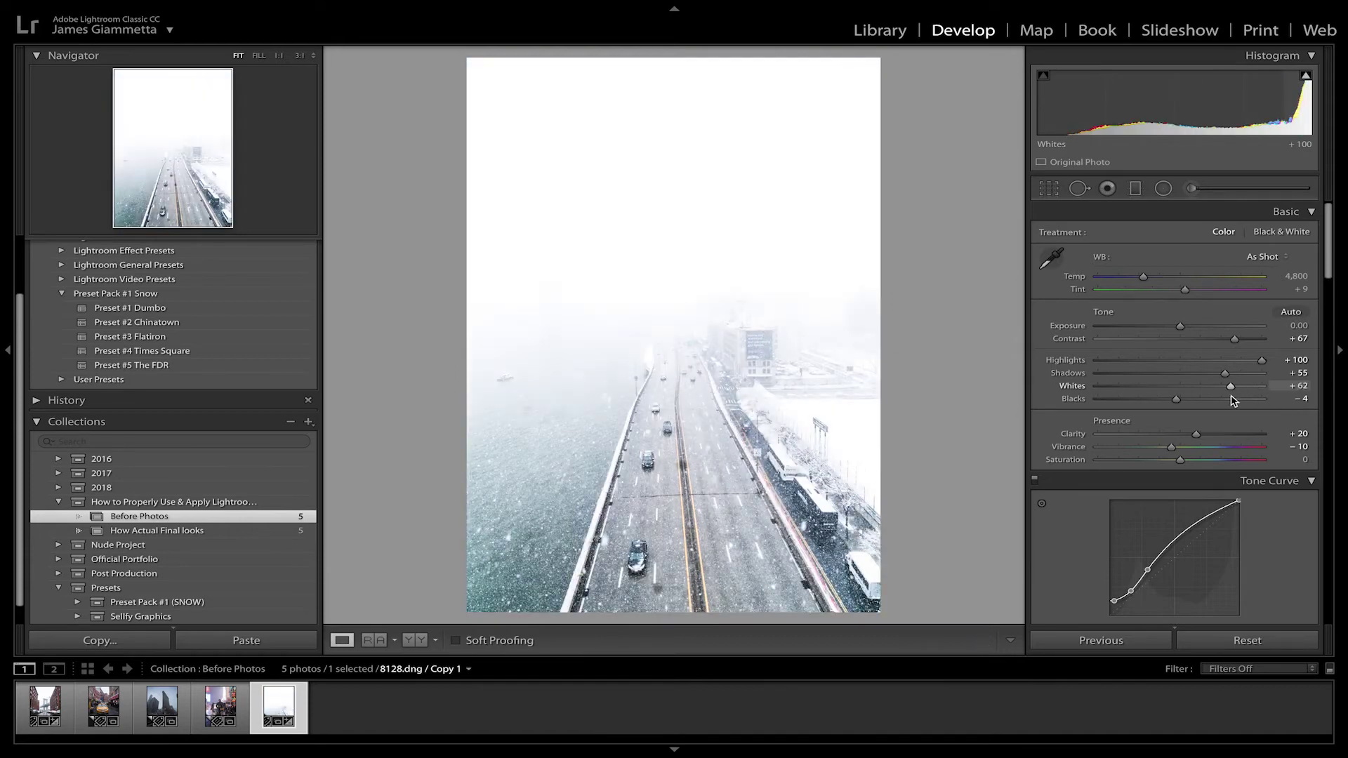
Inspect the road and falling snow at 1:1, then settle Whites at +47
left_click(716, 438)
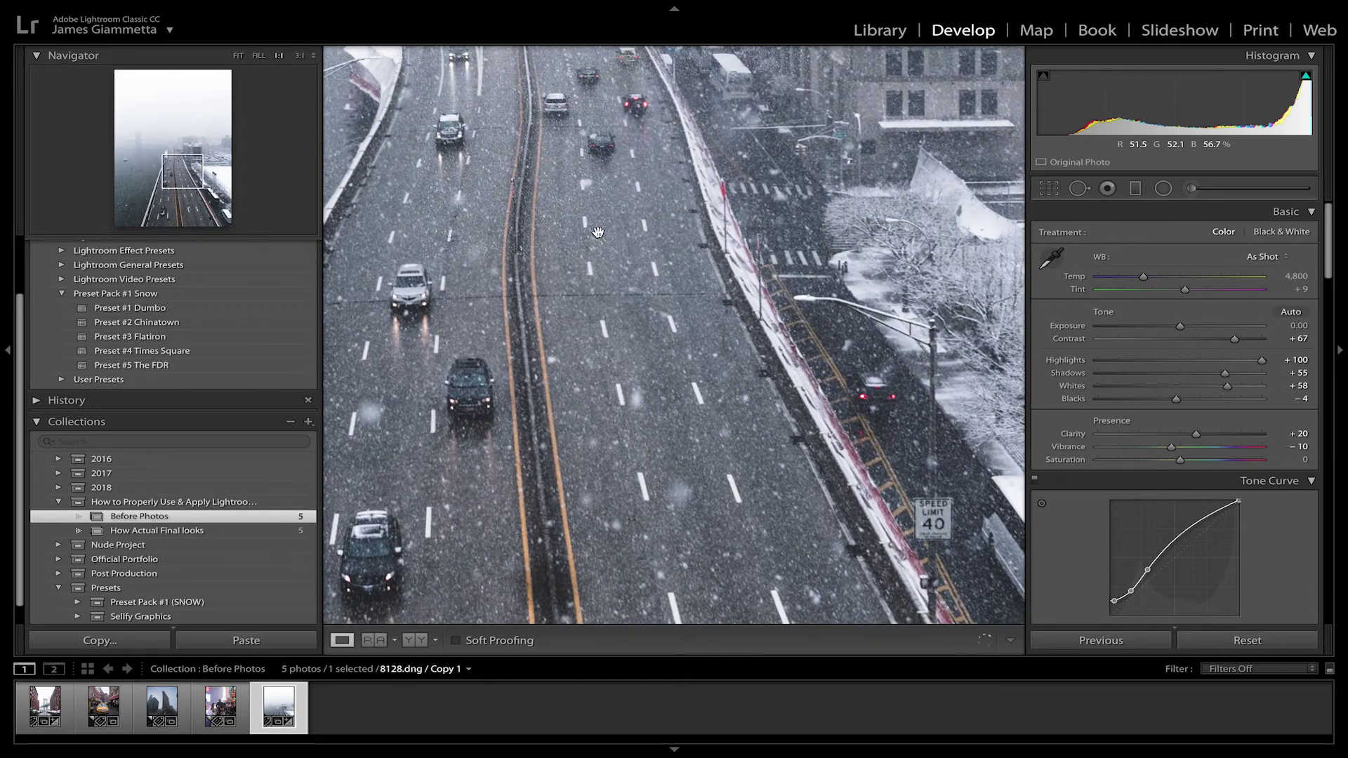
left_click(672, 410)
left_click(710, 453)
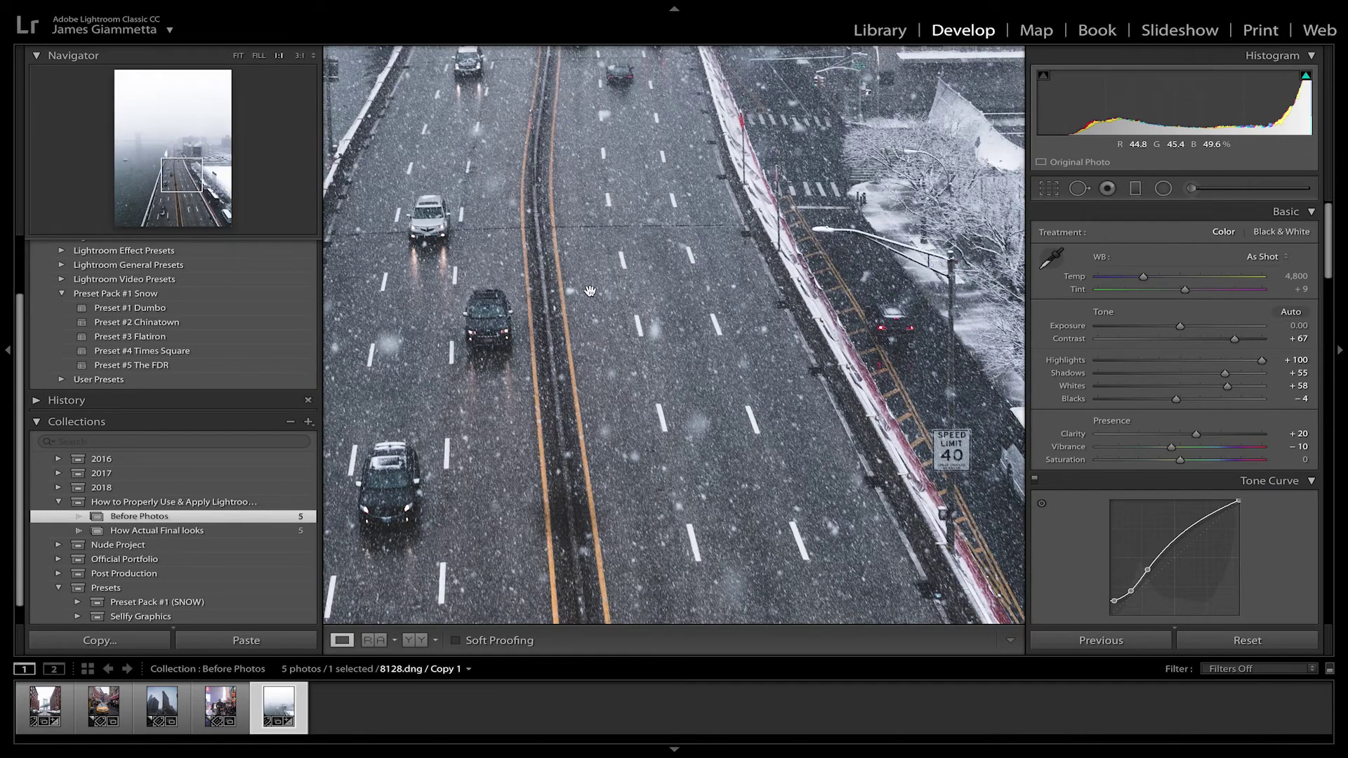
left_click(607, 346)
left_click_drag(1227, 386, 1220, 420)
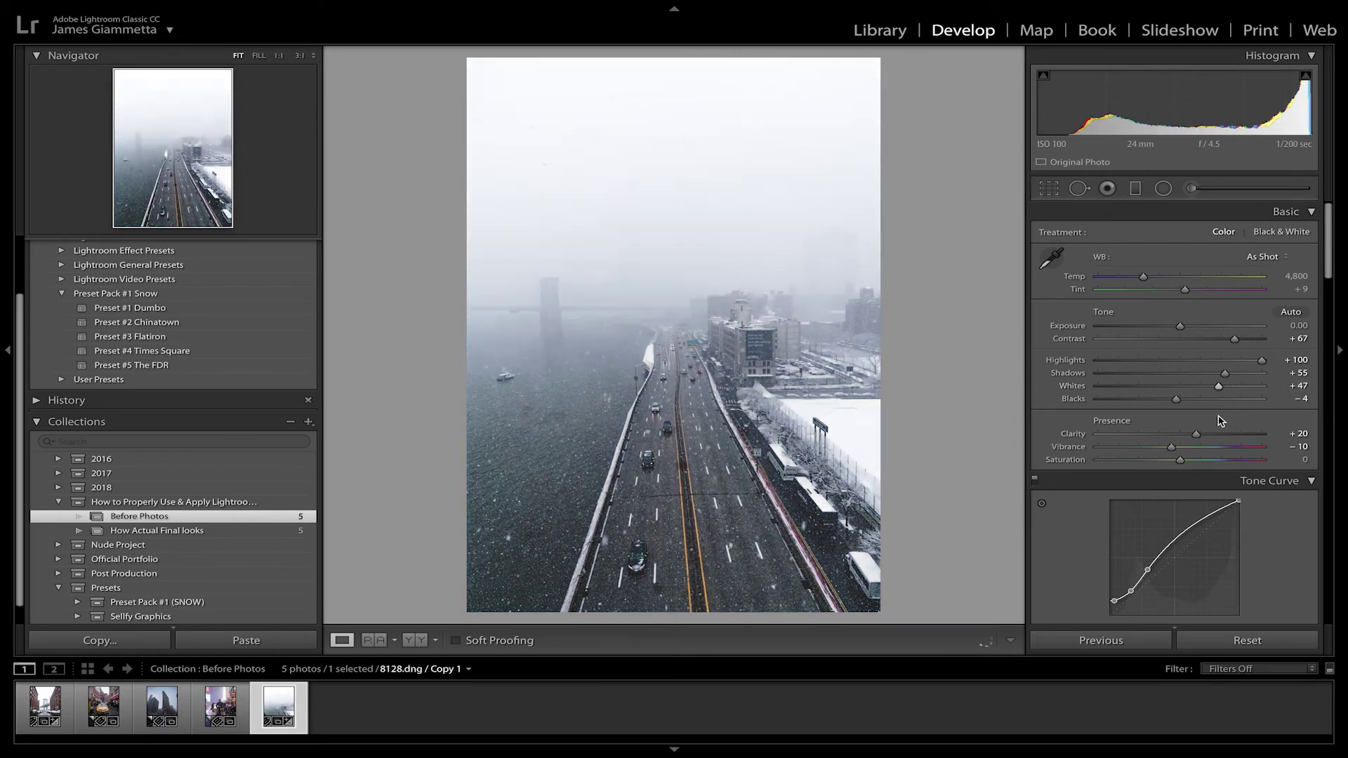
Undo the previous Whites change and raise Whites to +71 to brighten the snow
key("ctrl+z")
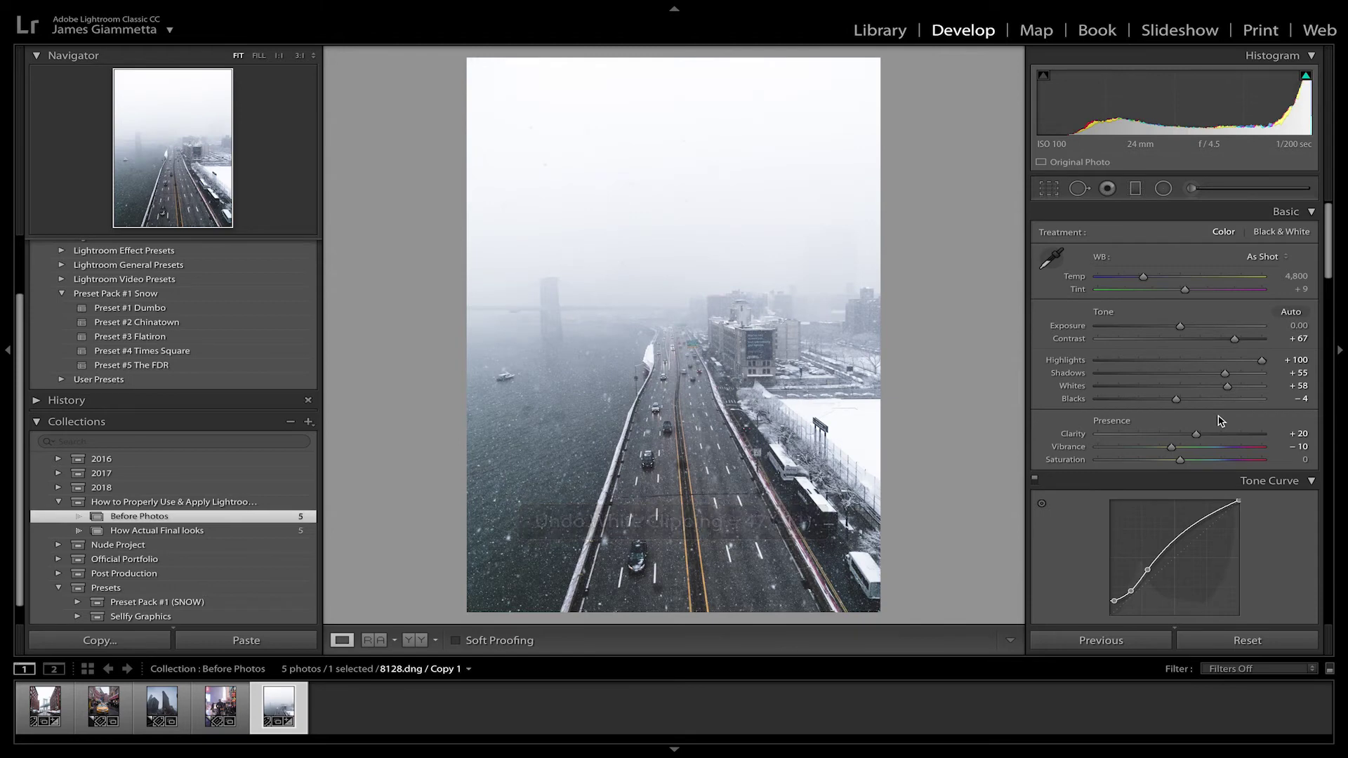
left_click_drag(1238, 386, 1238, 387)
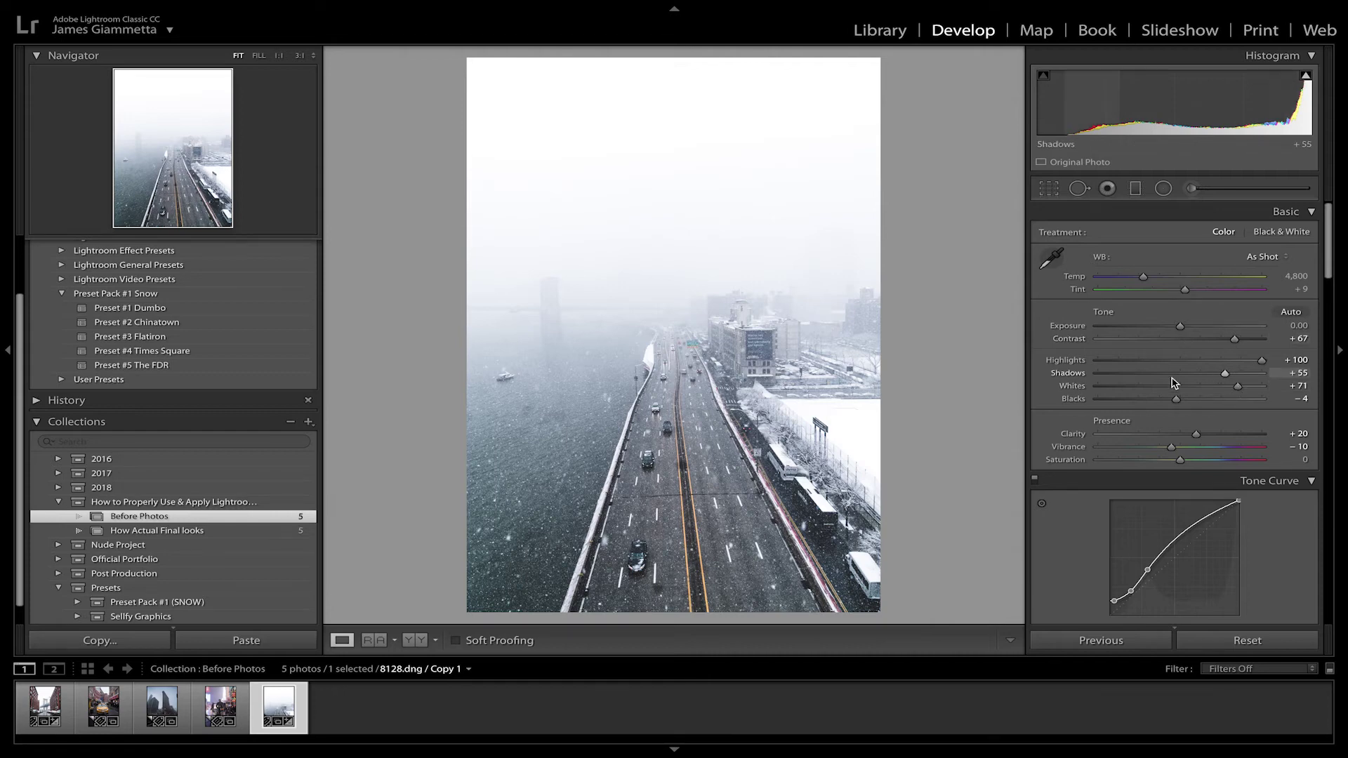
scroll(1180, 361, "down", 10)
scroll(1174, 383, "down", 5)
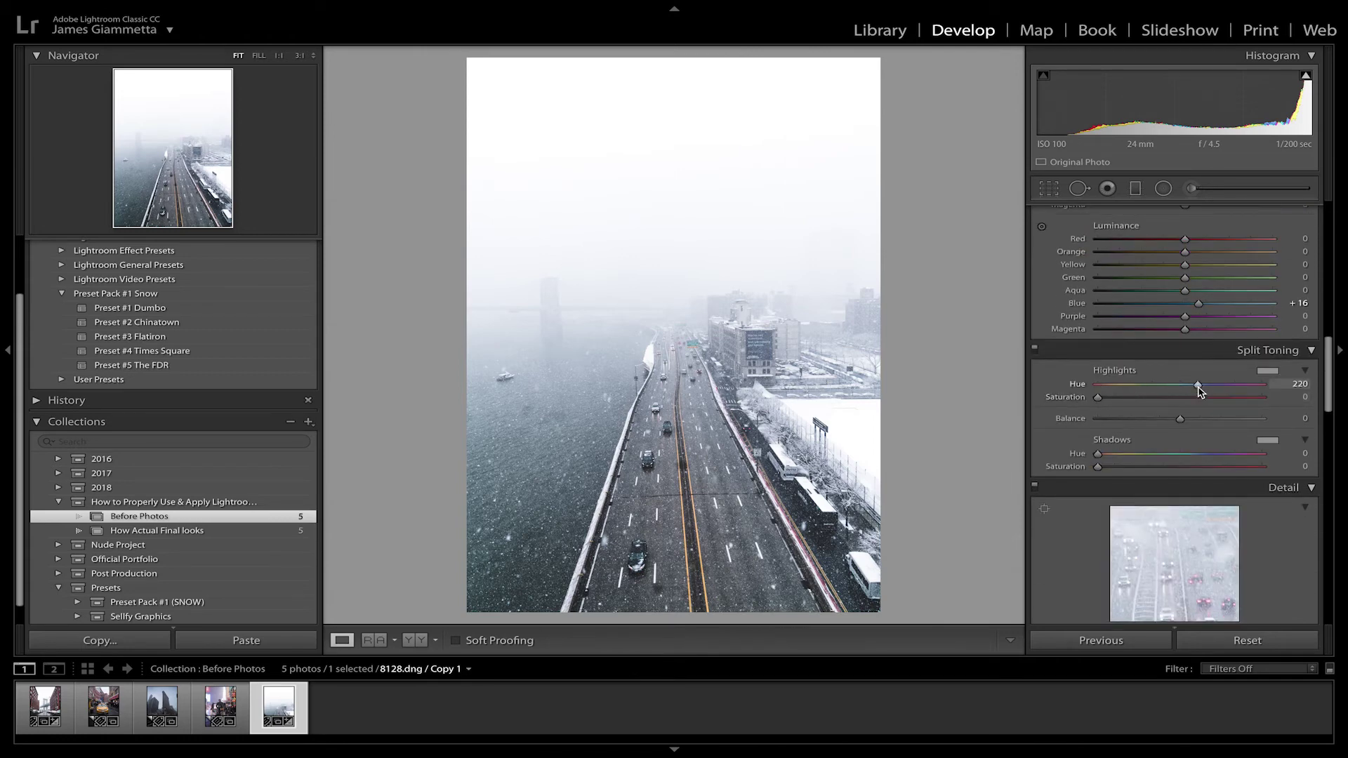
Raise the Split Toning highlight Saturation to 13 at hue 220 for a cool blue tint
left_click_drag(1097, 398, 1118, 399)
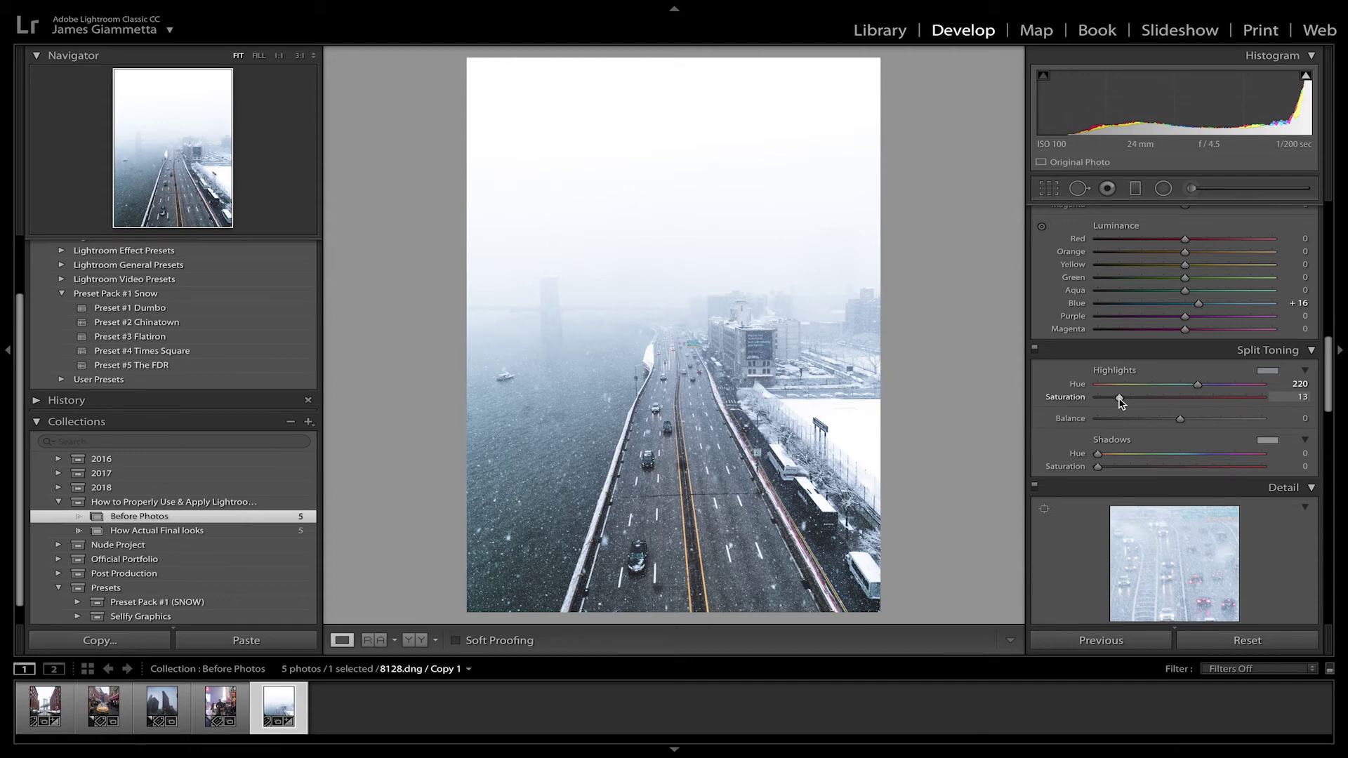
scroll(1120, 400, "up", 5)
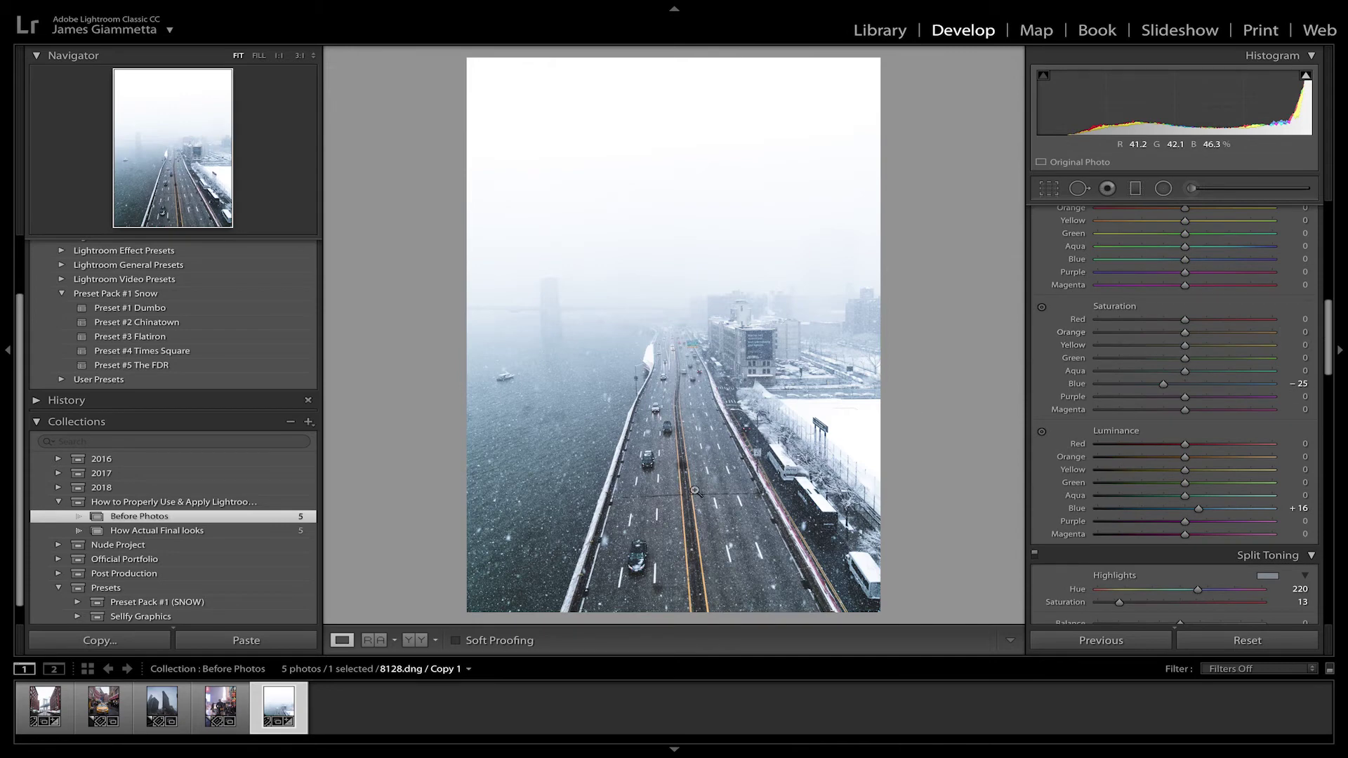
Boost HSL saturation to +63 for Orange and +60 for Yellow
scroll(1257, 337, "up", 3)
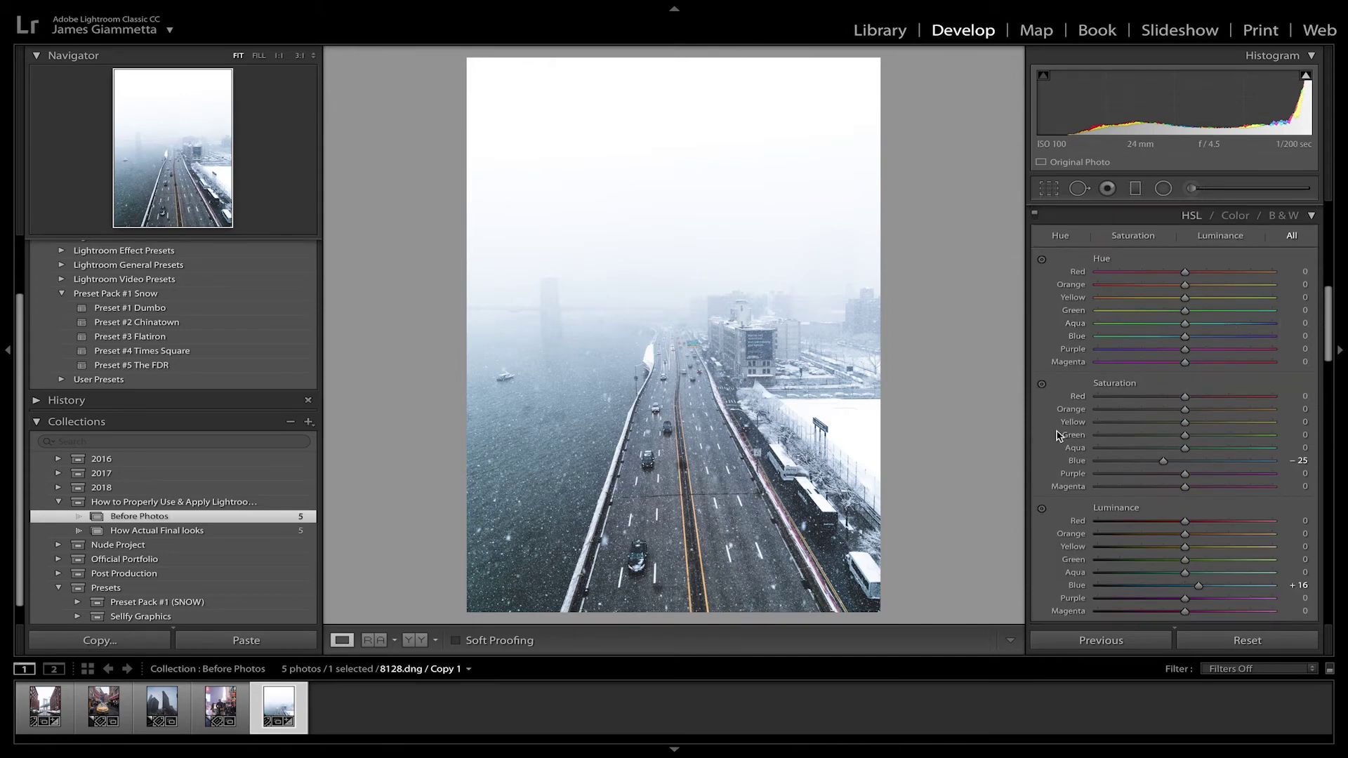
left_click(1240, 410)
scroll(1152, 421, "up", 5)
scroll(1152, 389, "up", 3)
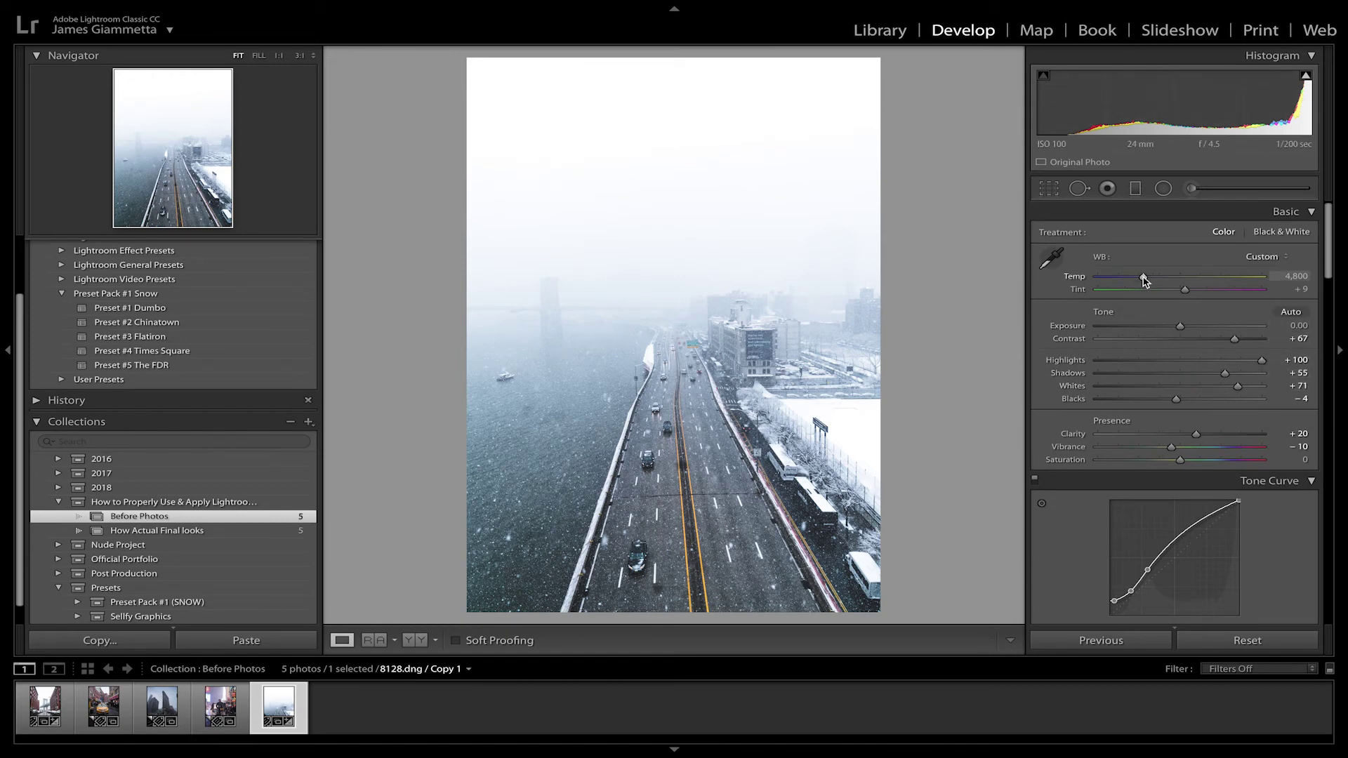
left_click_drag(1145, 281, 1139, 281)
left_click_drag(1138, 280, 1162, 281)
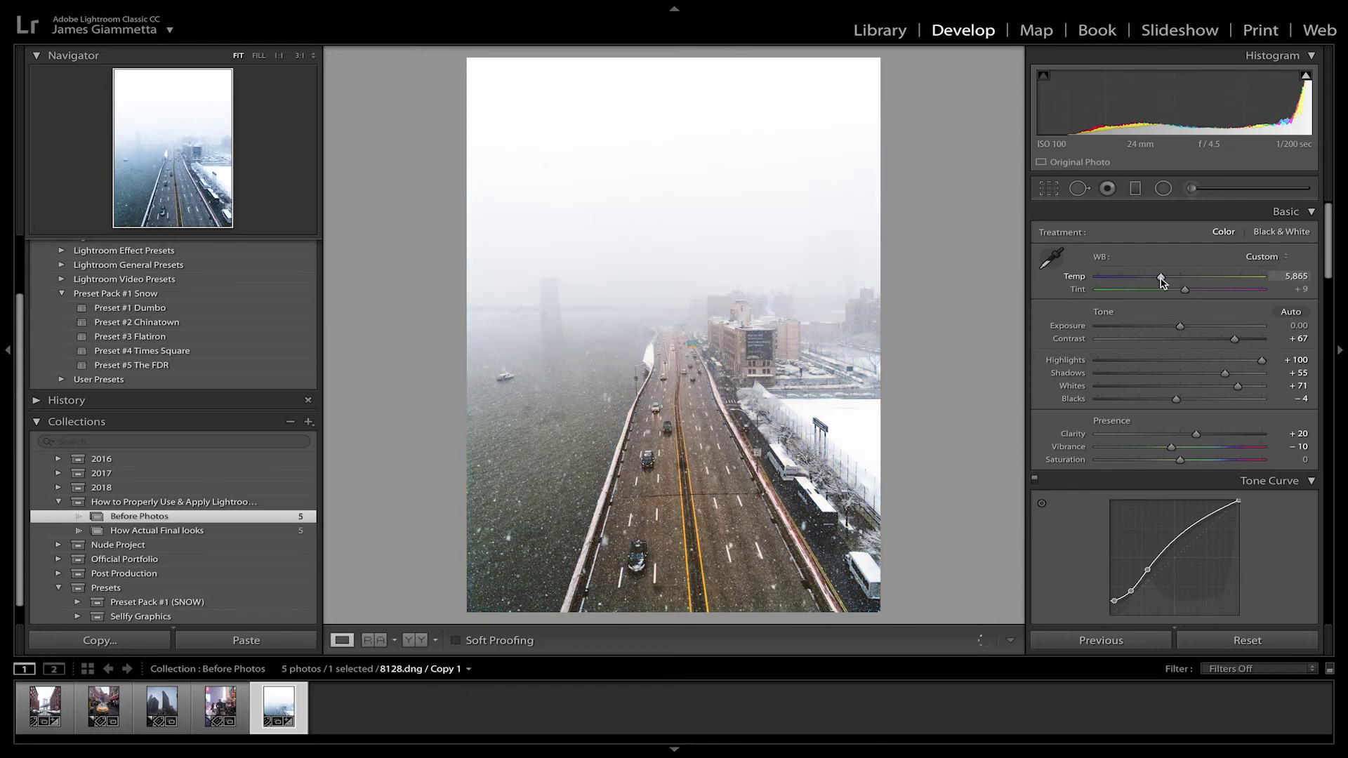
left_click_drag(1162, 282, 1151, 285)
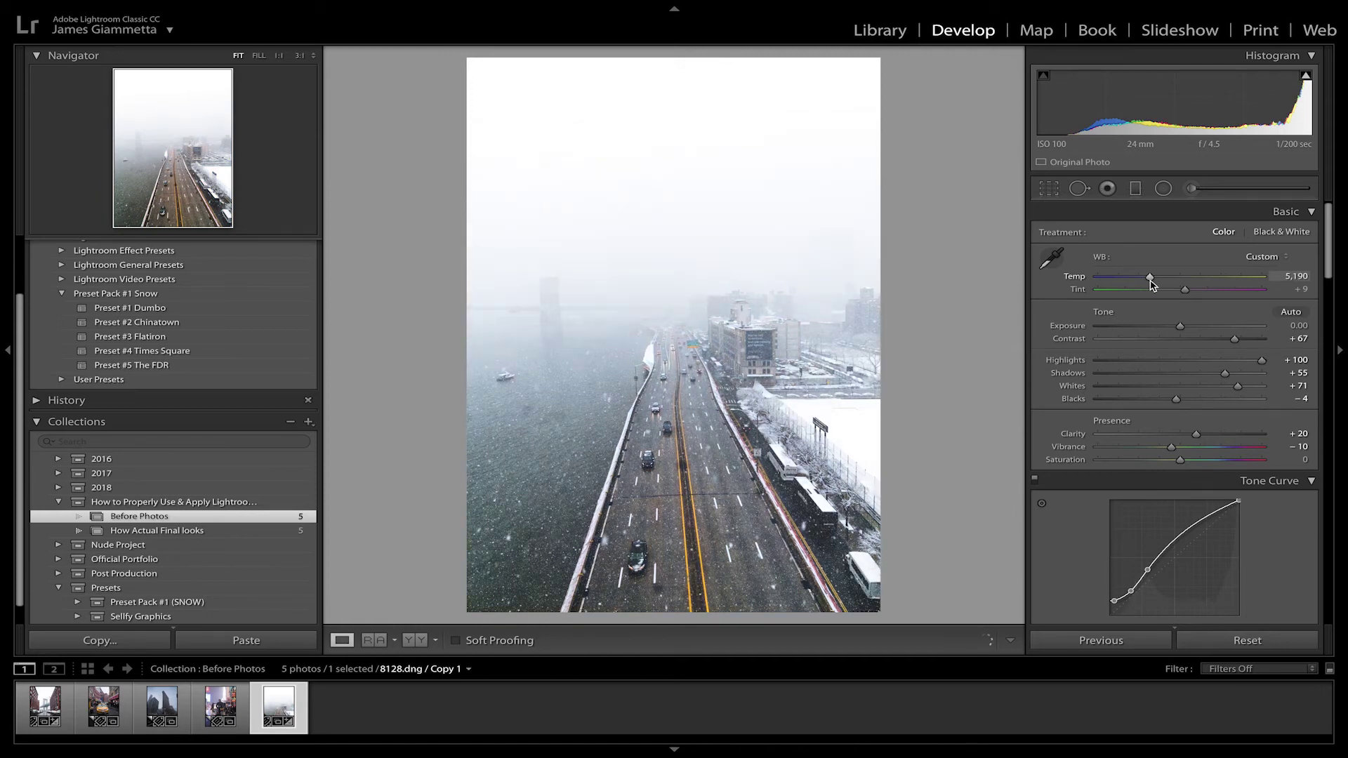
key("ctrl+z")
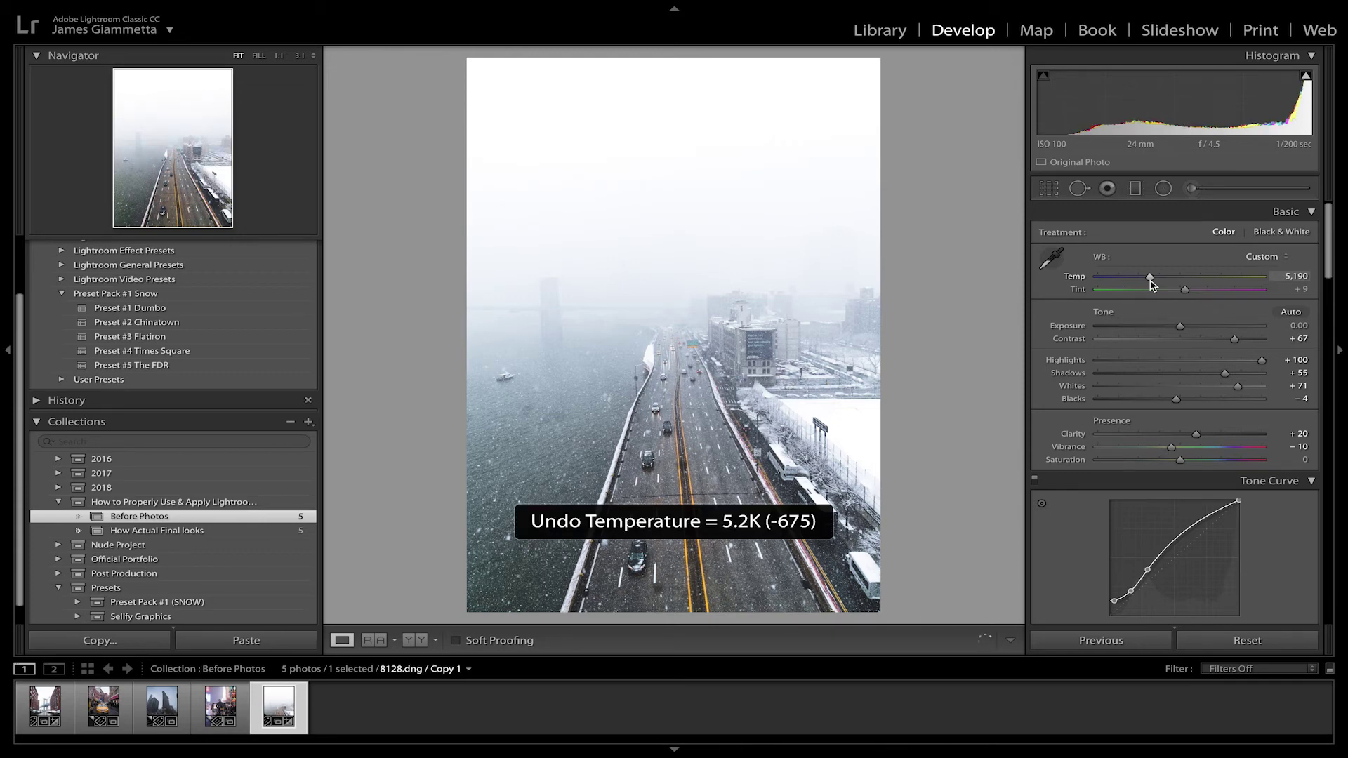
key("ctrl+z")
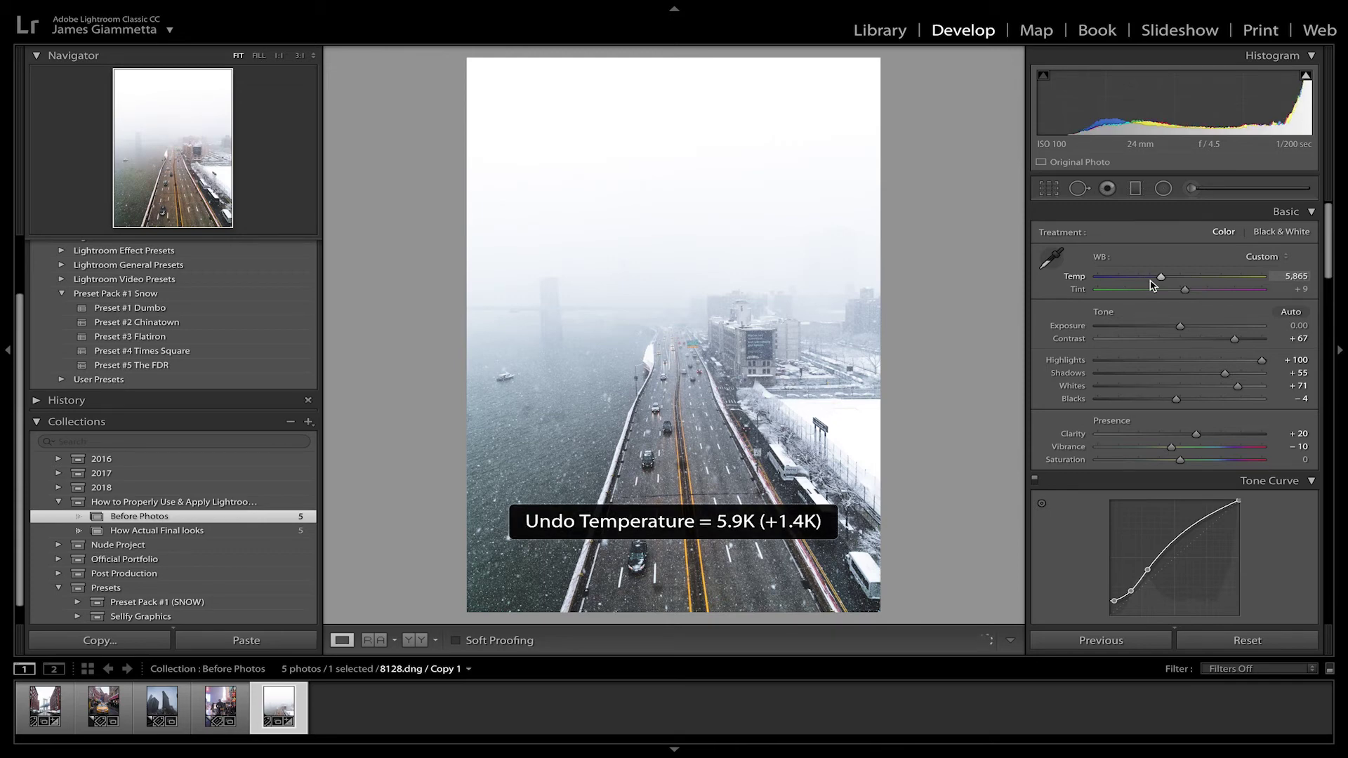
key("ctrl+z")
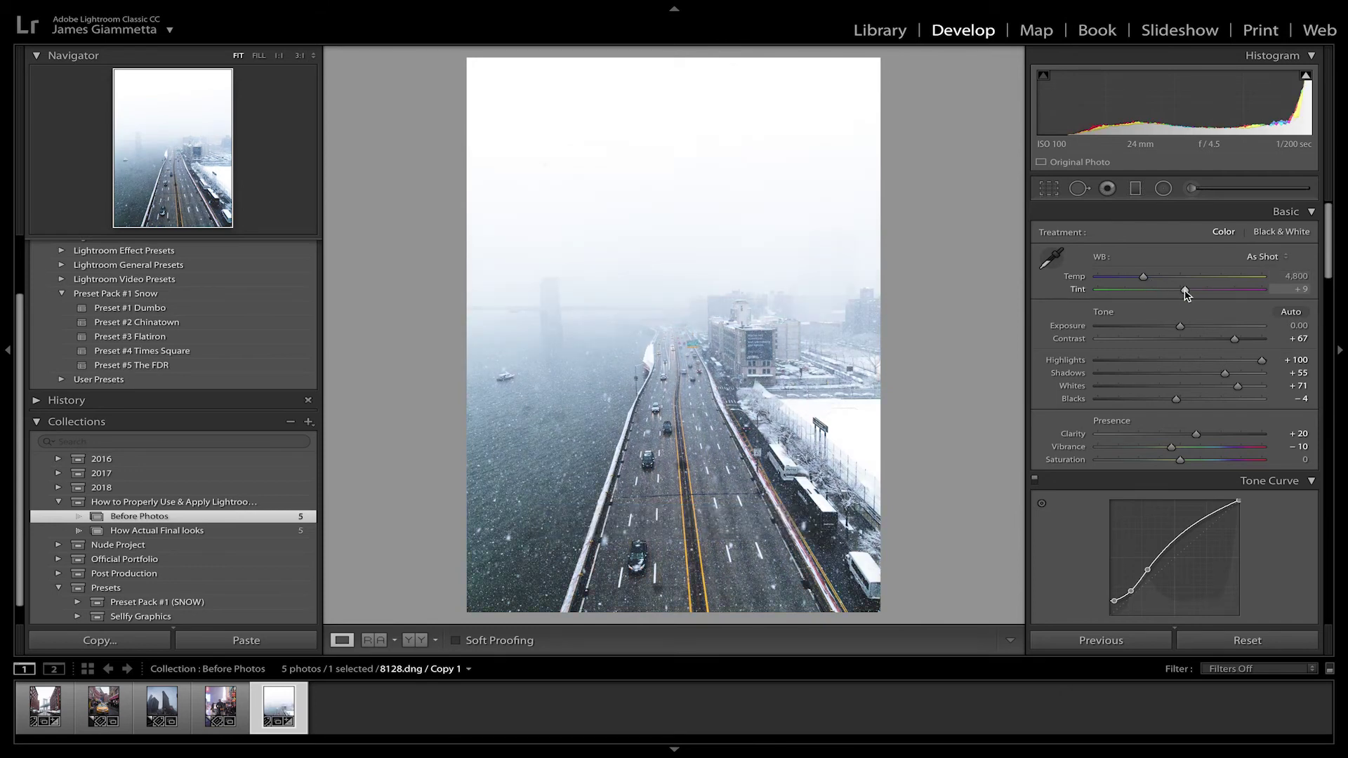
scroll(1196, 391, "down", 5)
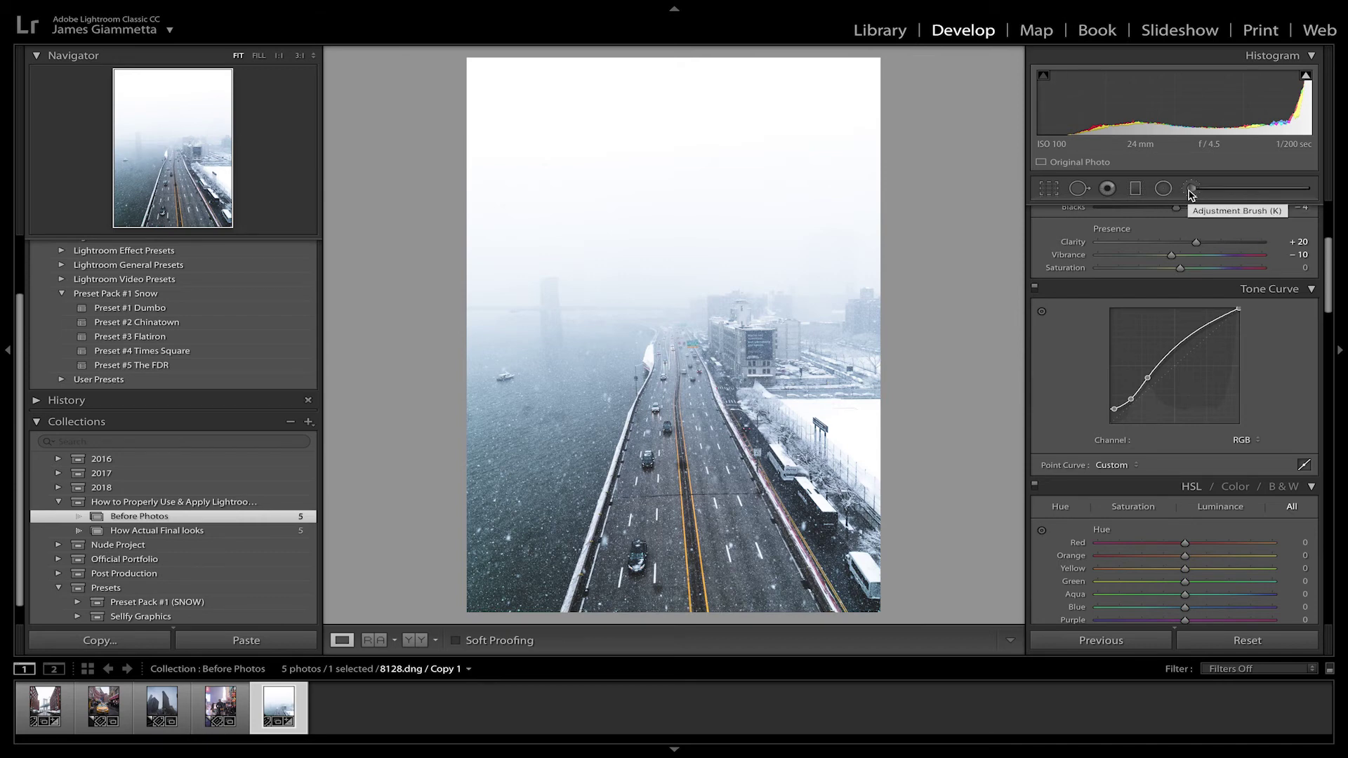
Add a graduated filter from the top of the photo with Exposure +4.00
scroll(1201, 319, "up", 4)
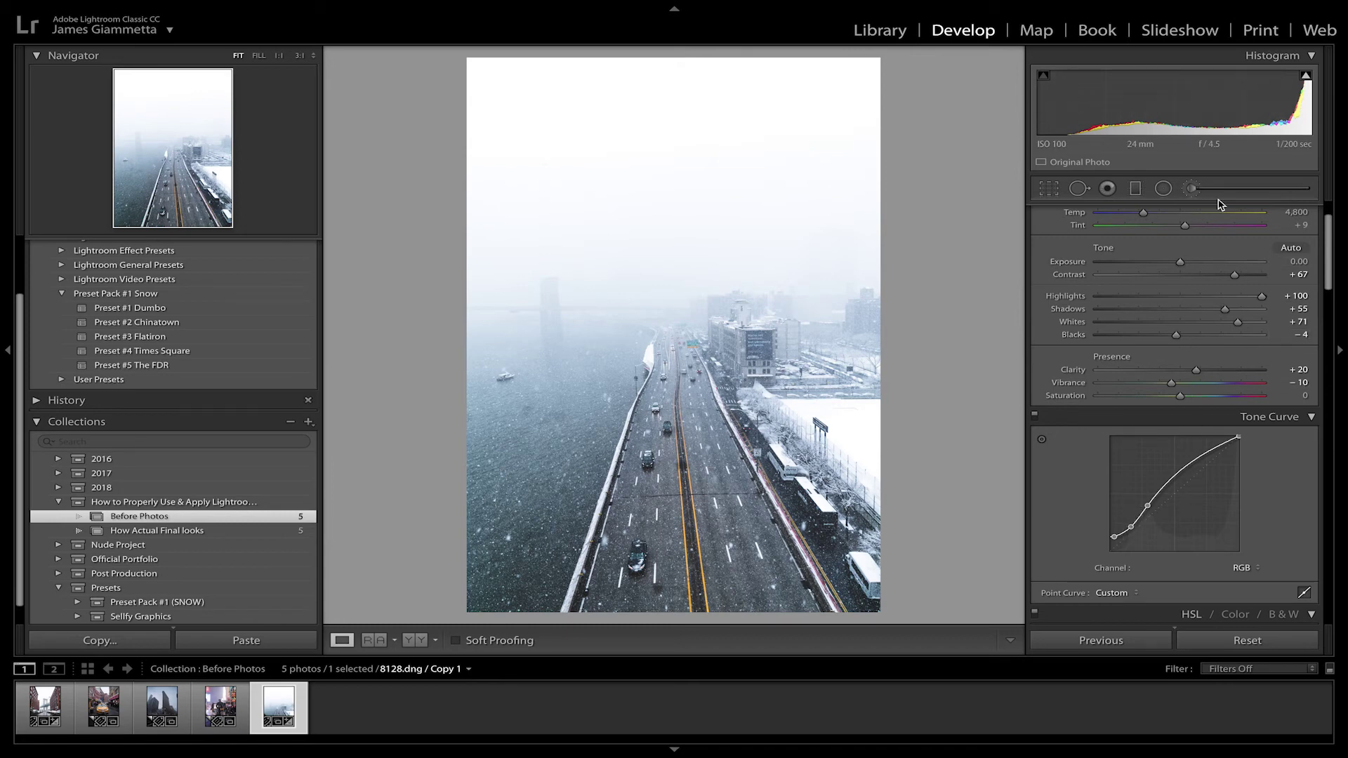
left_click(1133, 194)
left_click_drag(674, 65, 665, 335)
left_click_drag(1183, 285, 1285, 294)
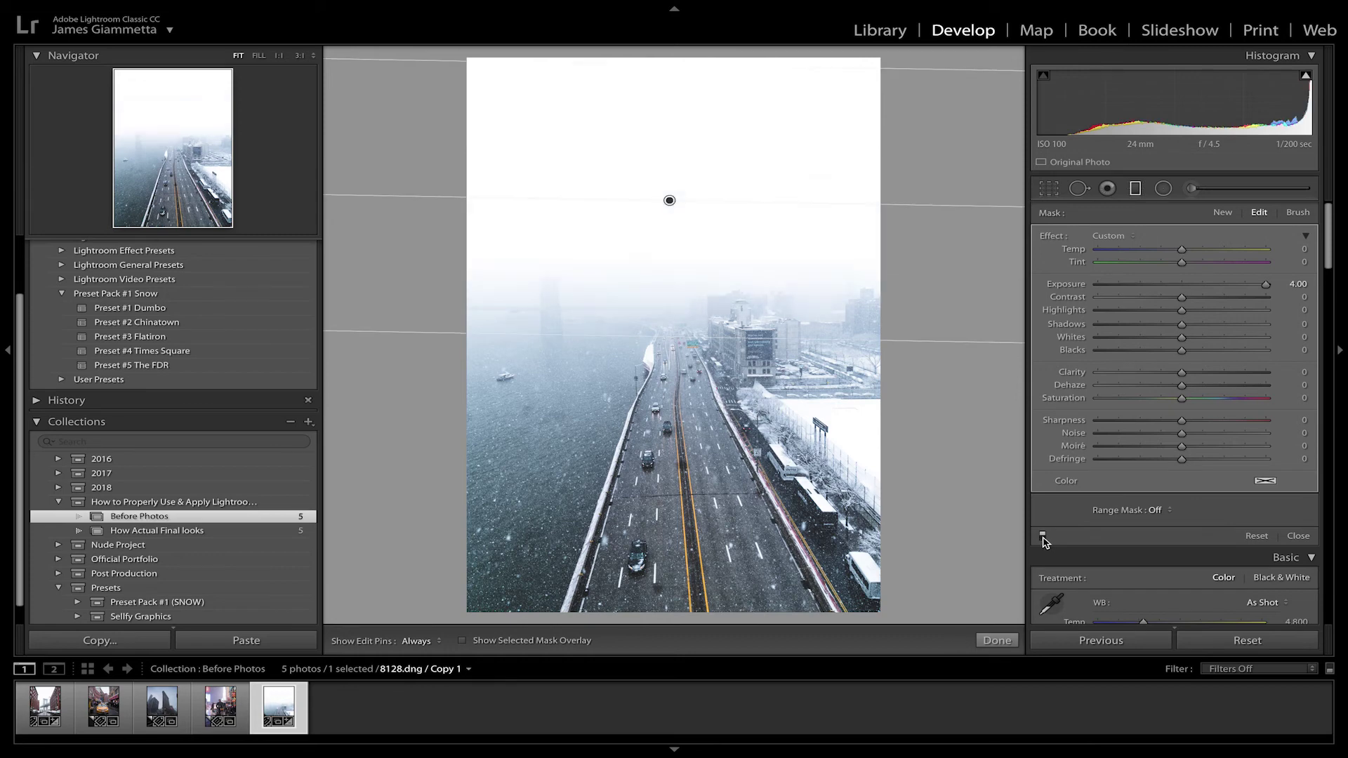
Extend the gradient's fade toward the sky, compare it off and on, and finish the filter
left_click_drag(679, 343, 677, 397)
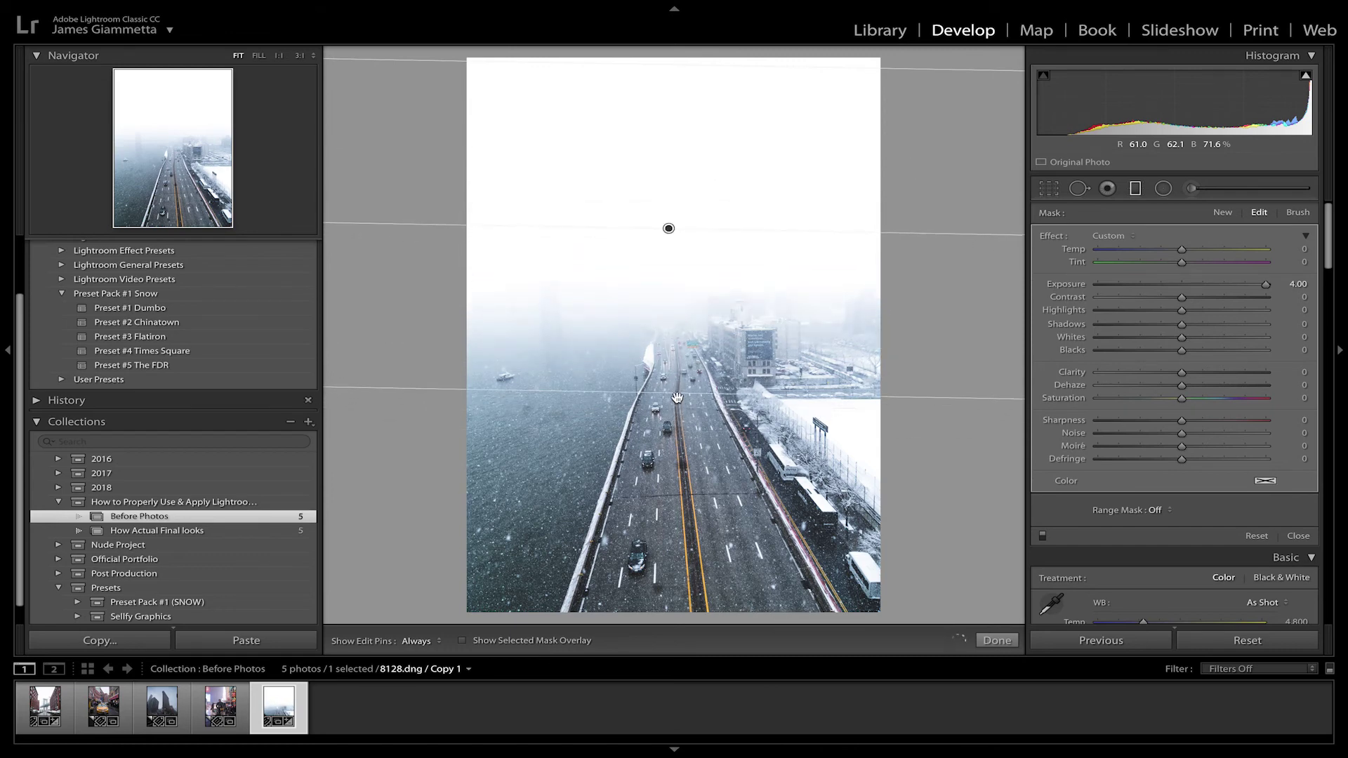
left_click(1042, 537)
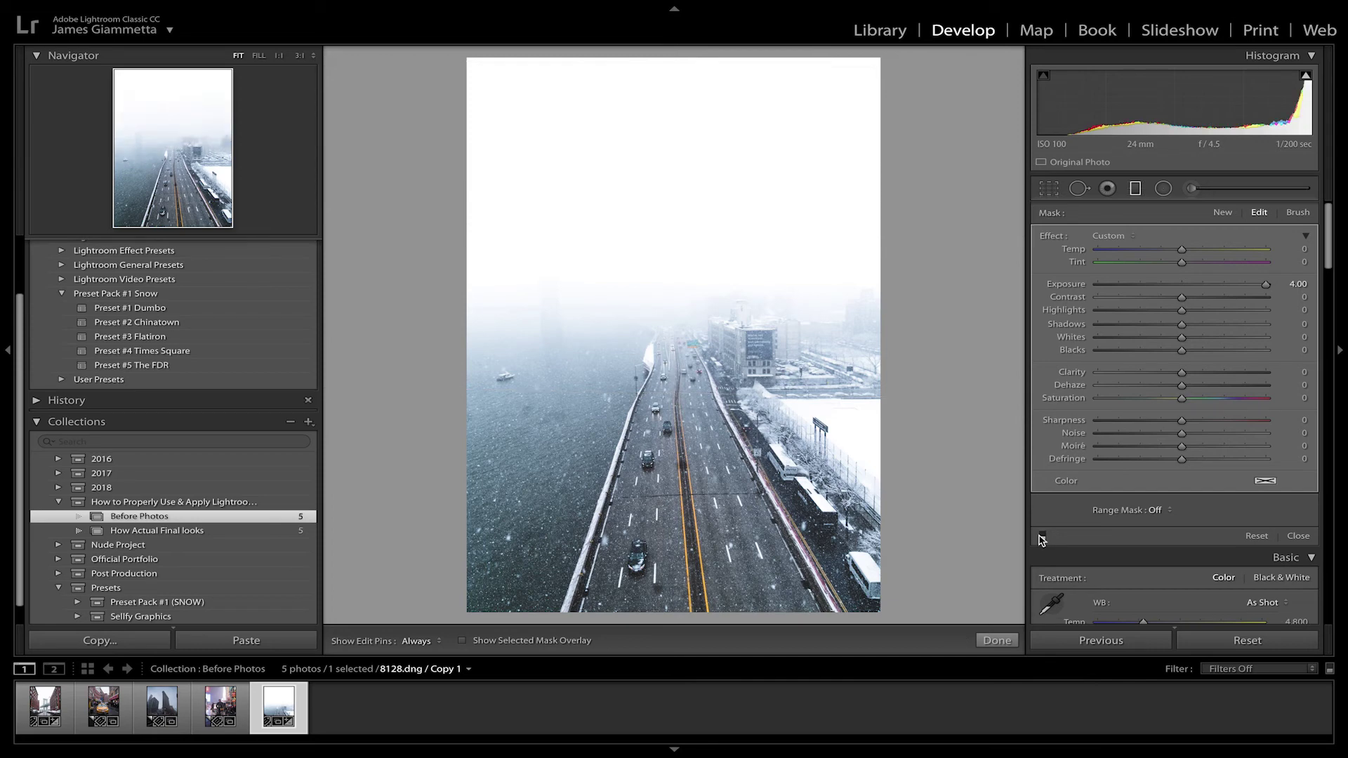
left_click(1043, 537)
left_click(1135, 188)
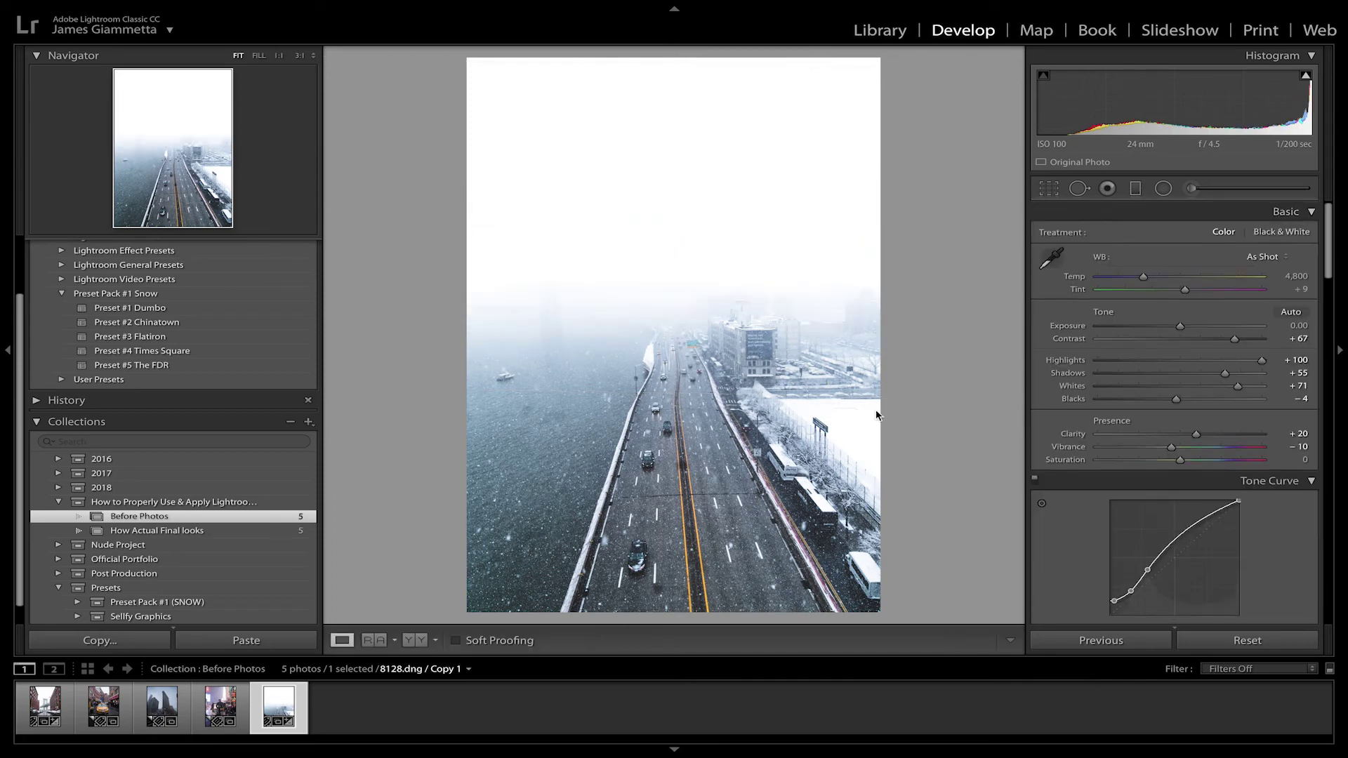